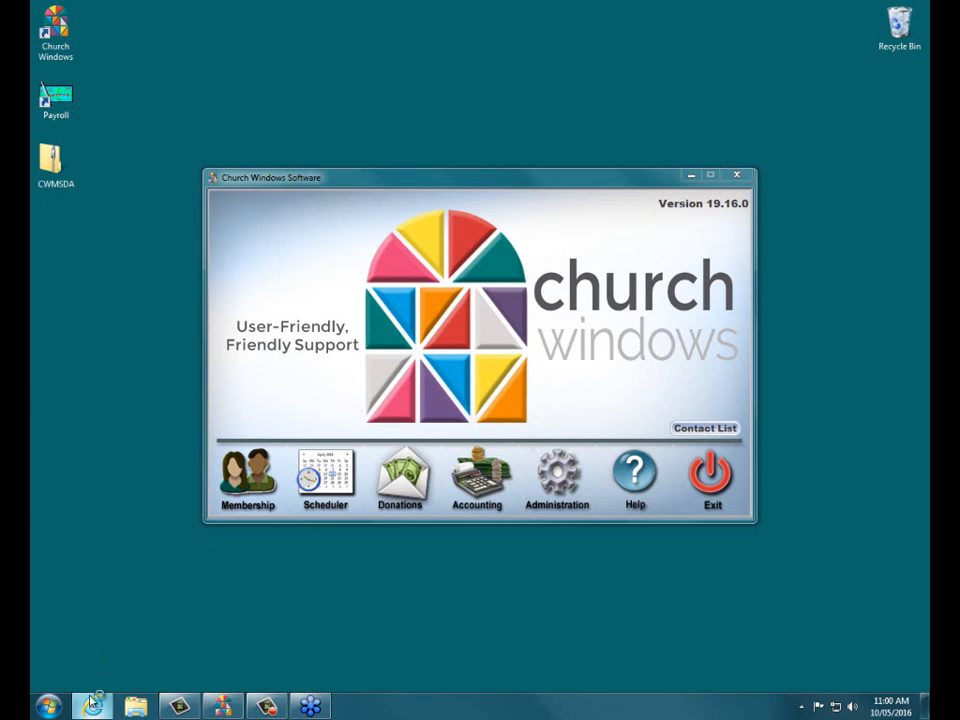
Switch to Internet Explorer, view the playlists on the youtube.com/churchwindows channel, and close the browser
left_click(91, 705)
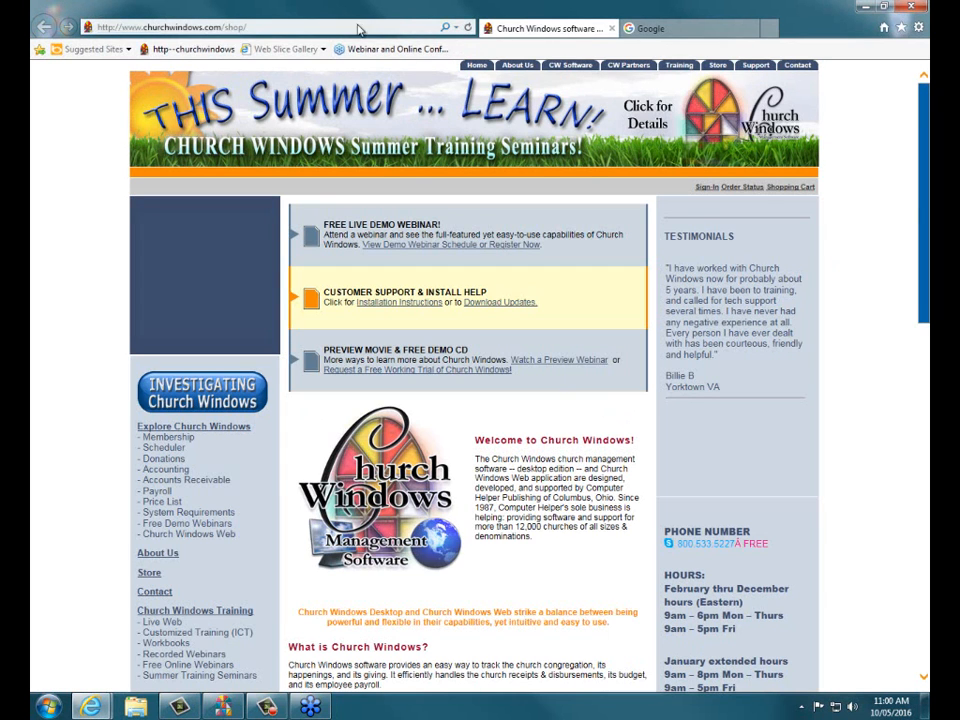
left_click(348, 27)
type("youtube.com/")
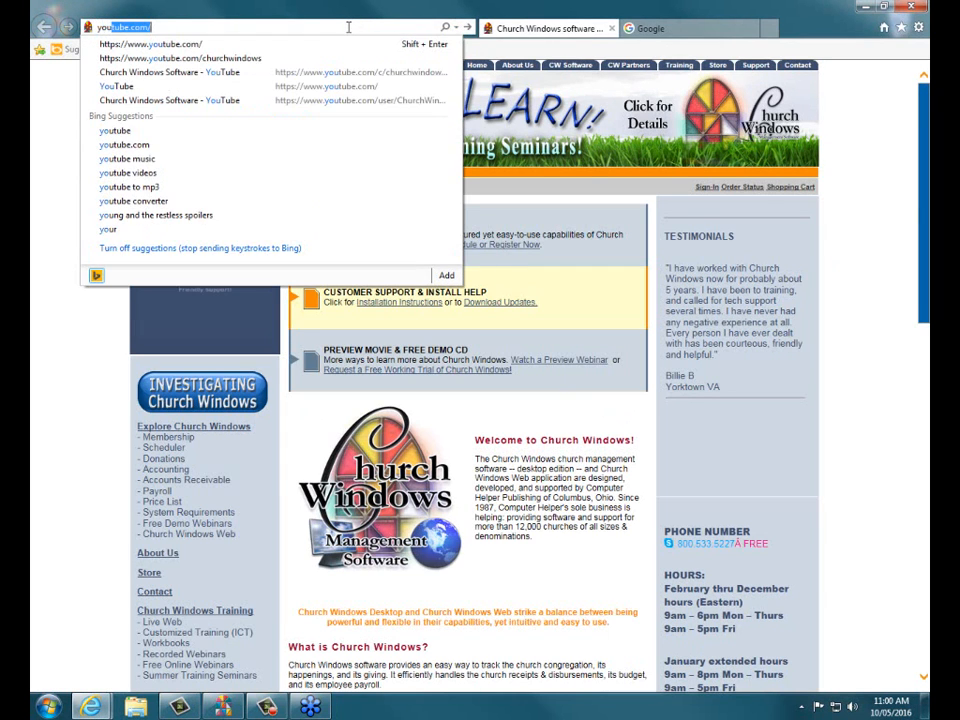
left_click(175, 58)
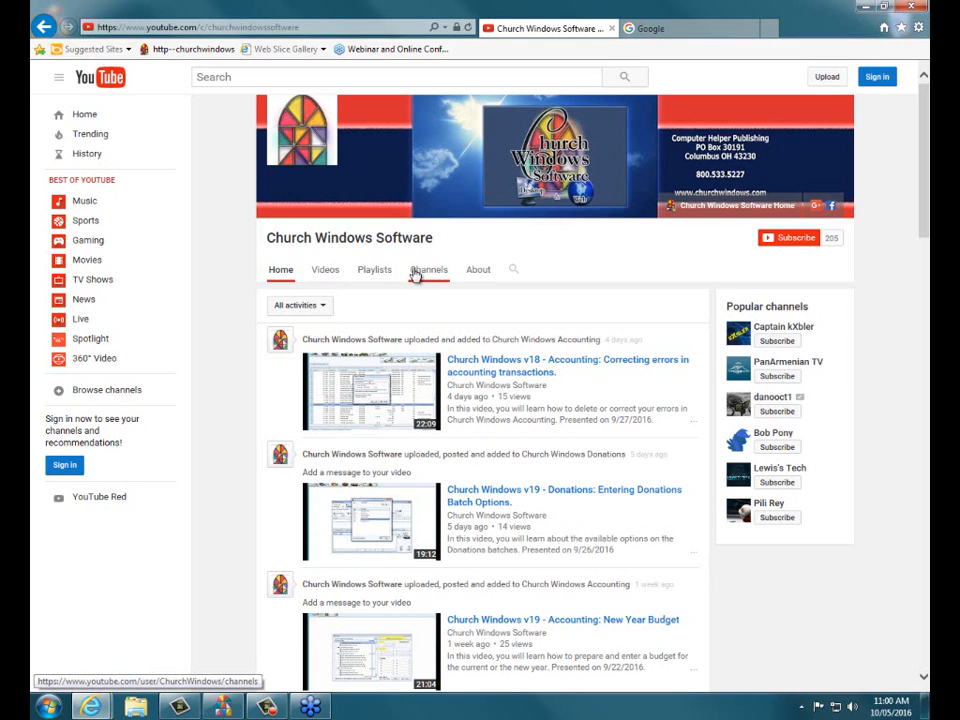
left_click(371, 270)
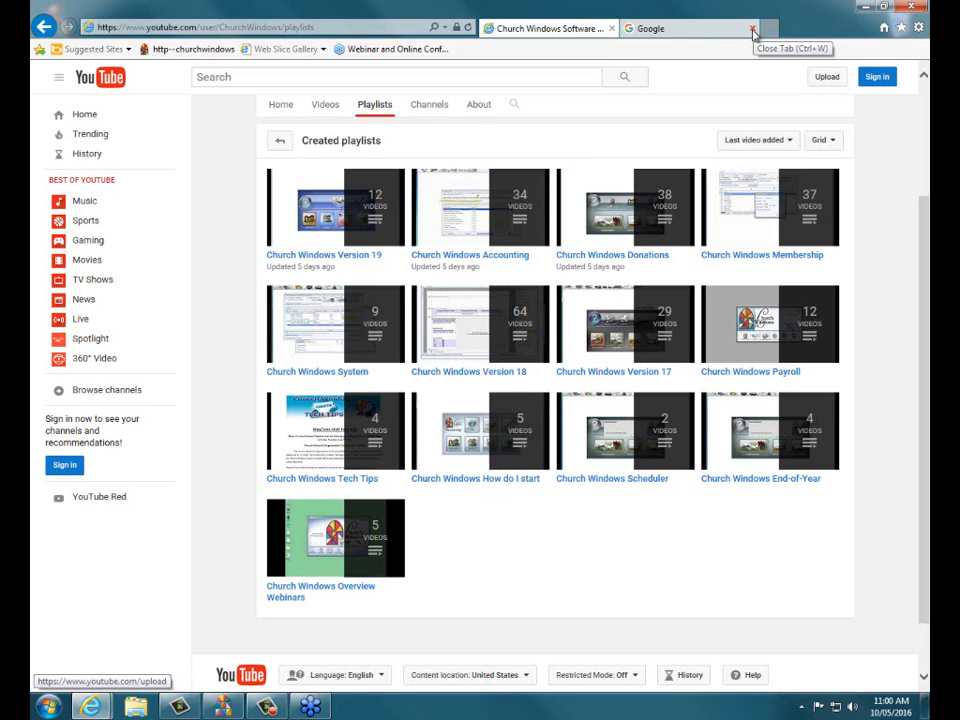
left_click(612, 28)
left_click(615, 29)
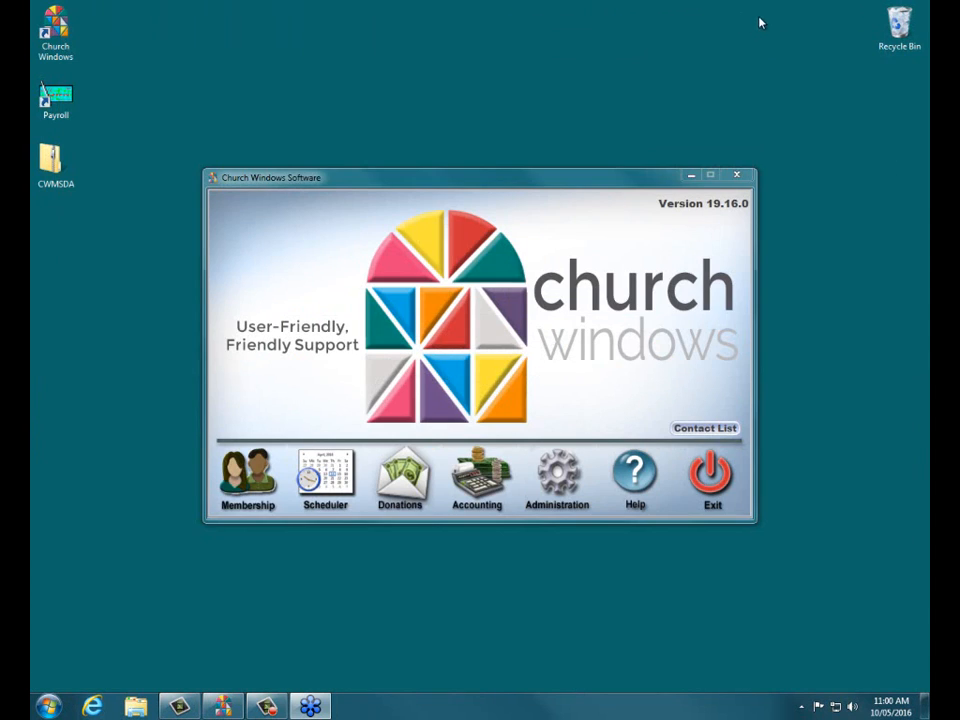
In the Accounting module of Church Windows, create a custom account group named Office Expenses
left_click(480, 476)
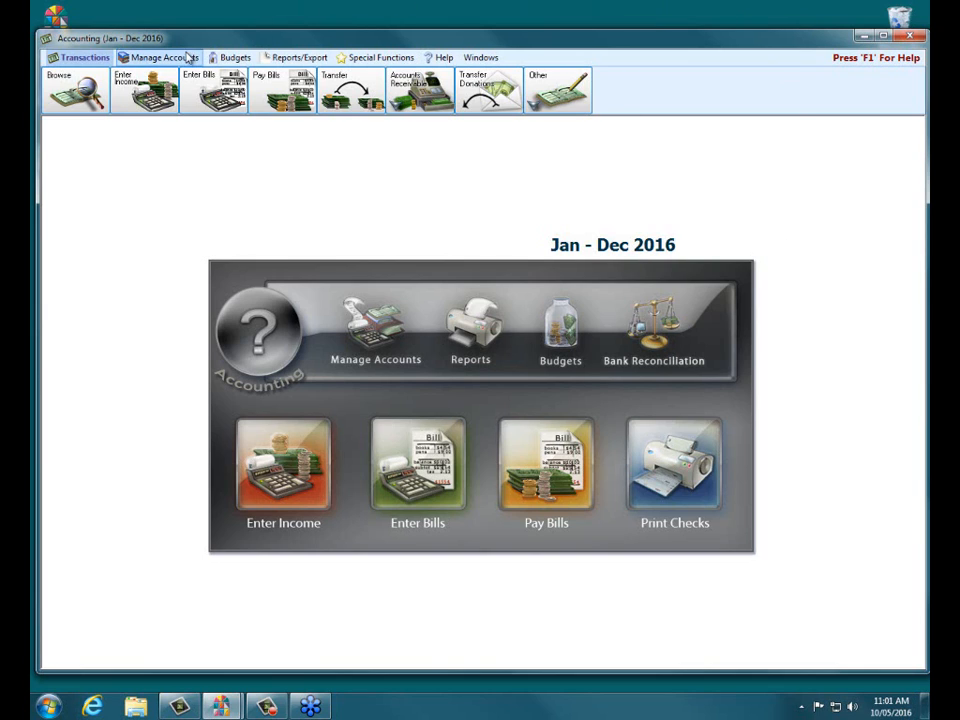
left_click(186, 58)
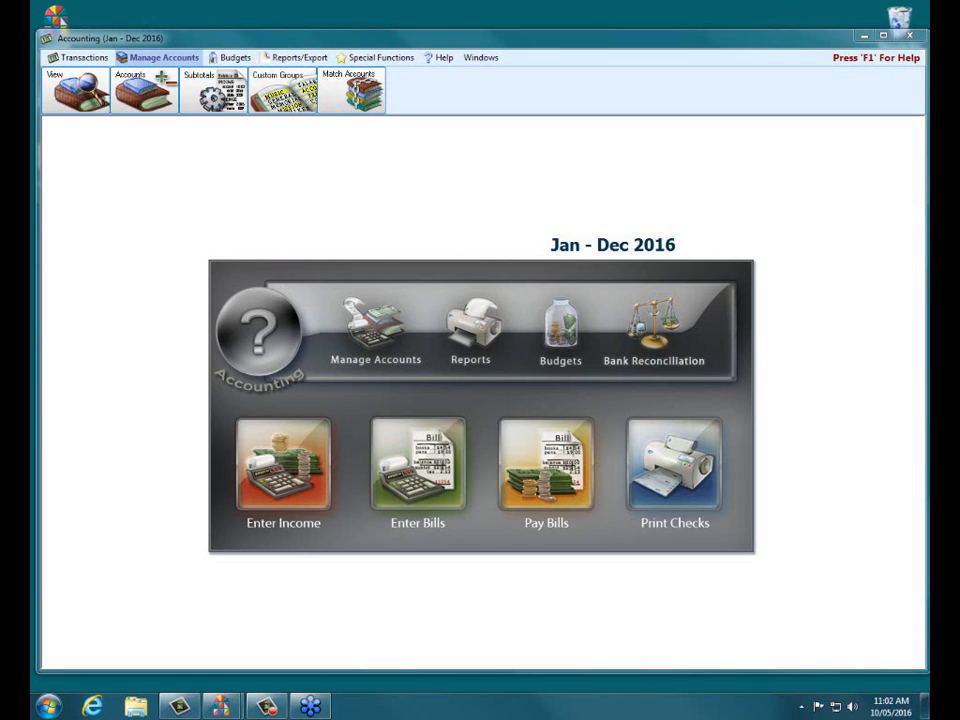
left_click(287, 100)
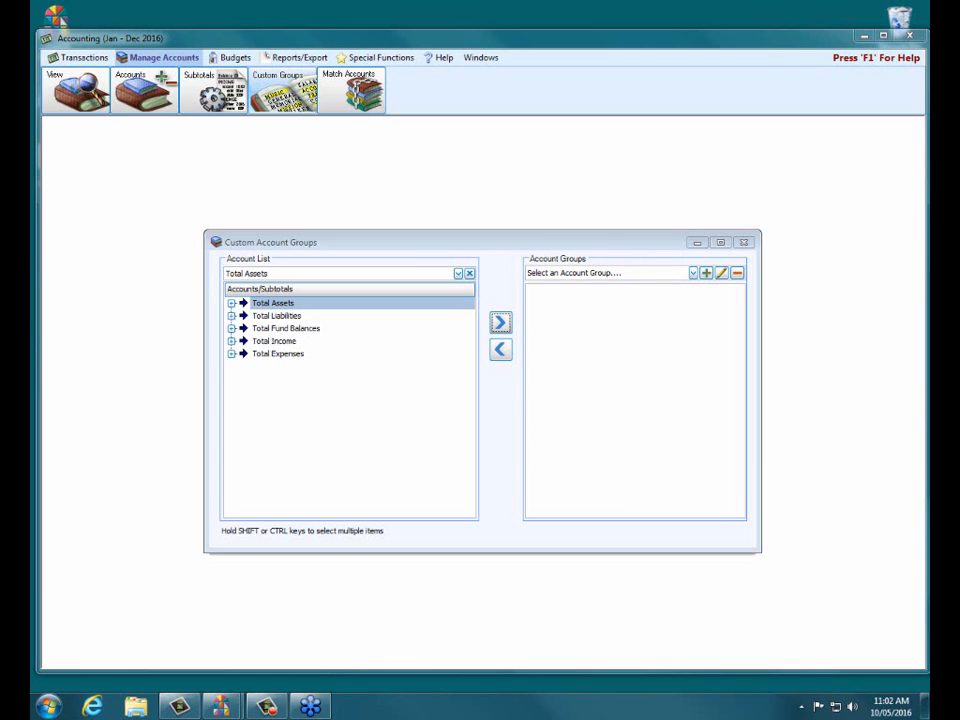
left_click(706, 275)
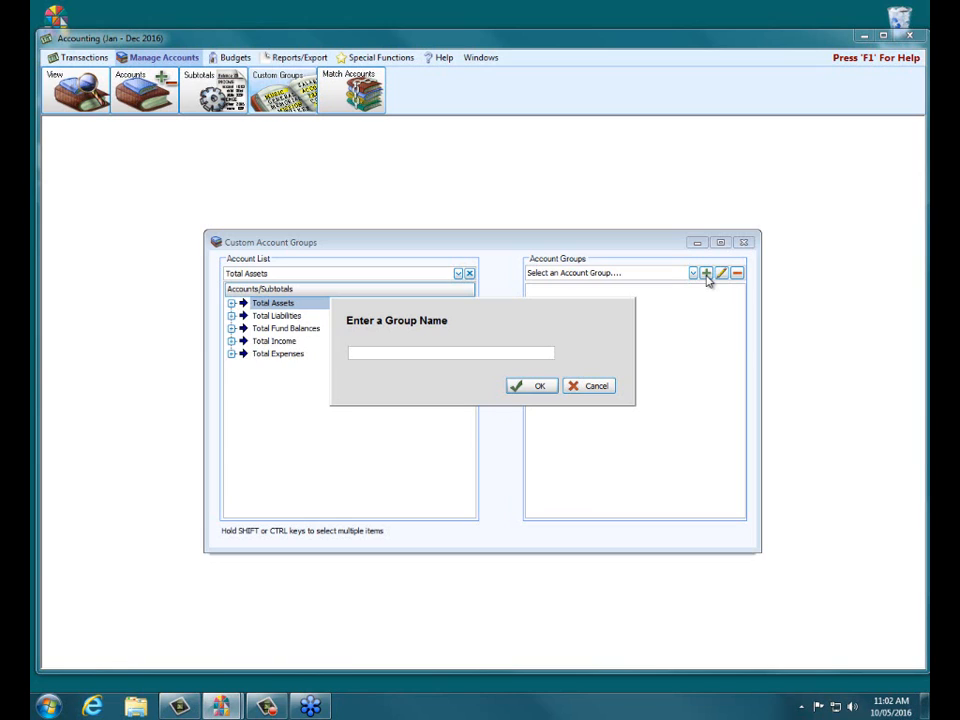
type("Office Expenses")
left_click(518, 389)
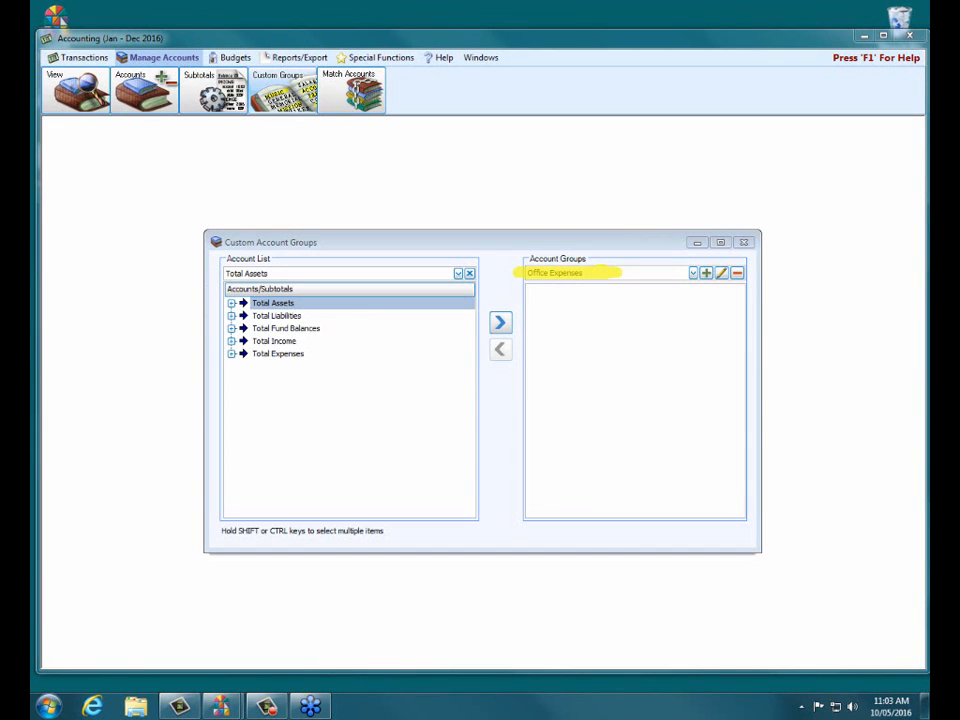
Search the account list for "office" and add the Office Expense account (5.10.450) to the Office Expenses group
left_click(467, 276)
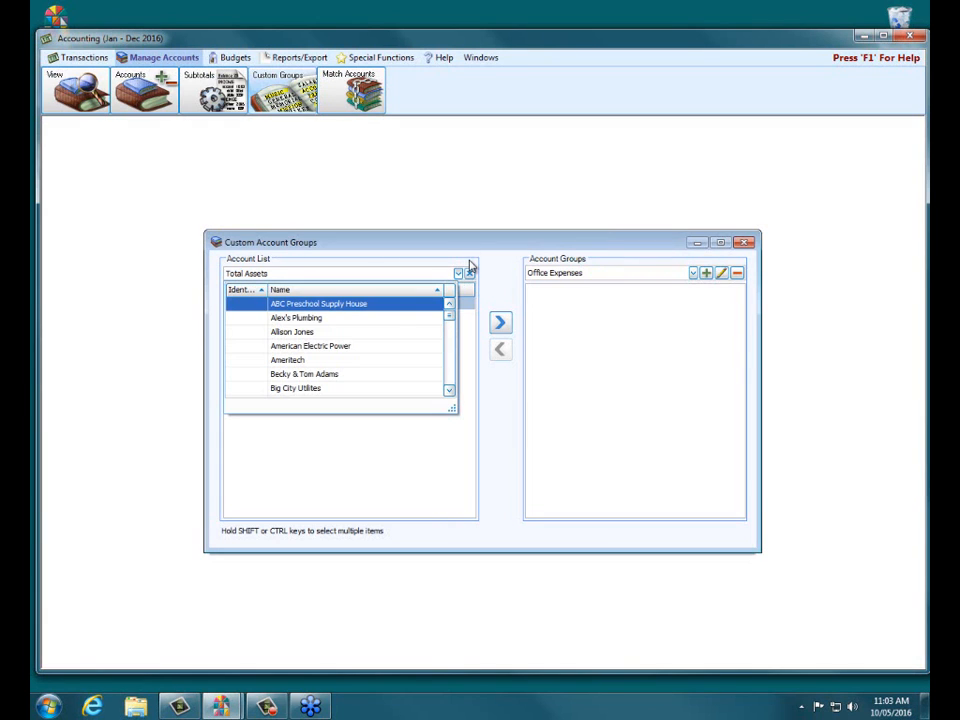
left_click(323, 274)
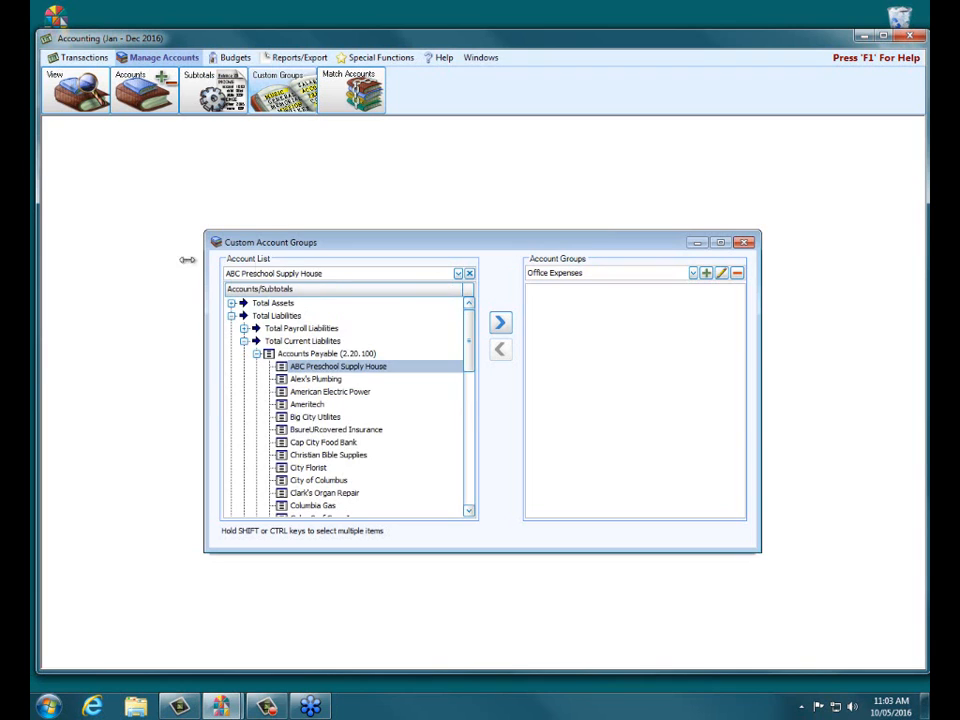
left_click(469, 273)
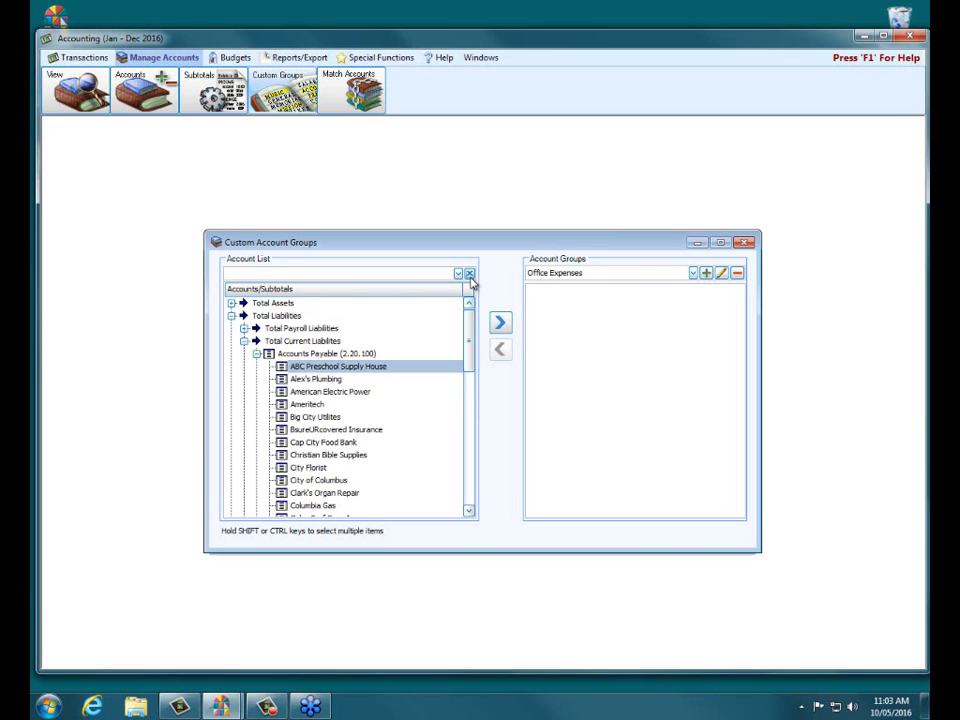
type("office")
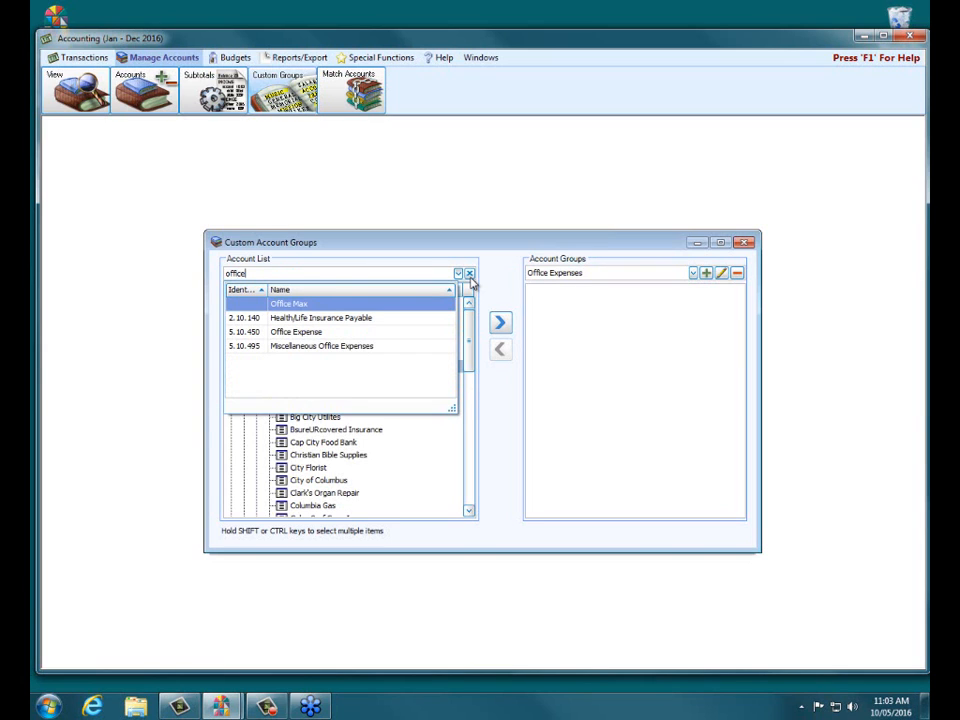
key("Down")
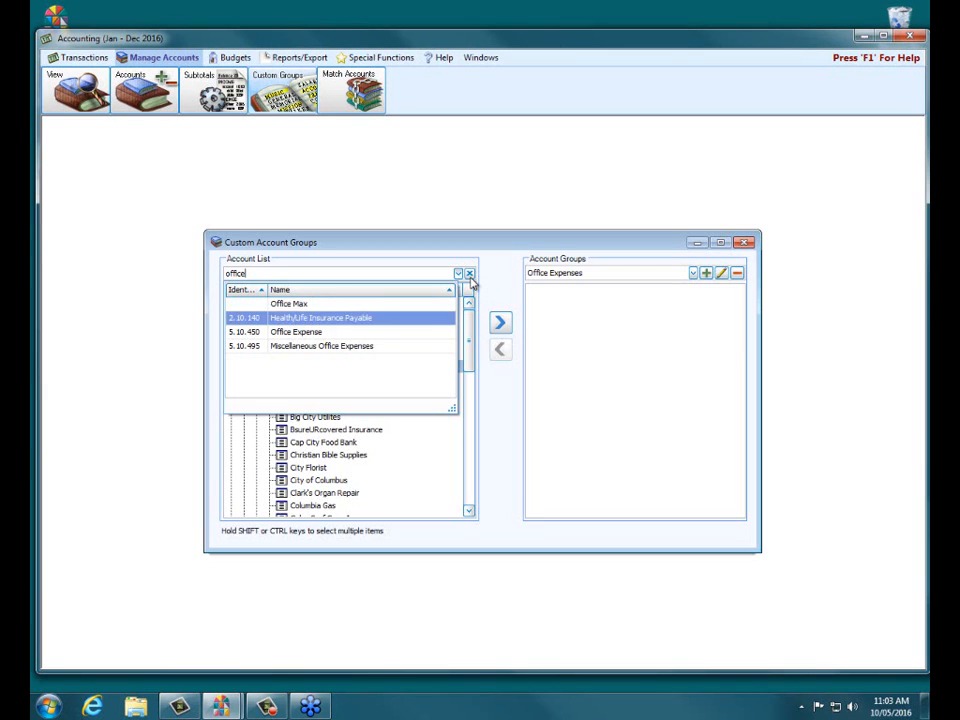
key("Down")
key("Return")
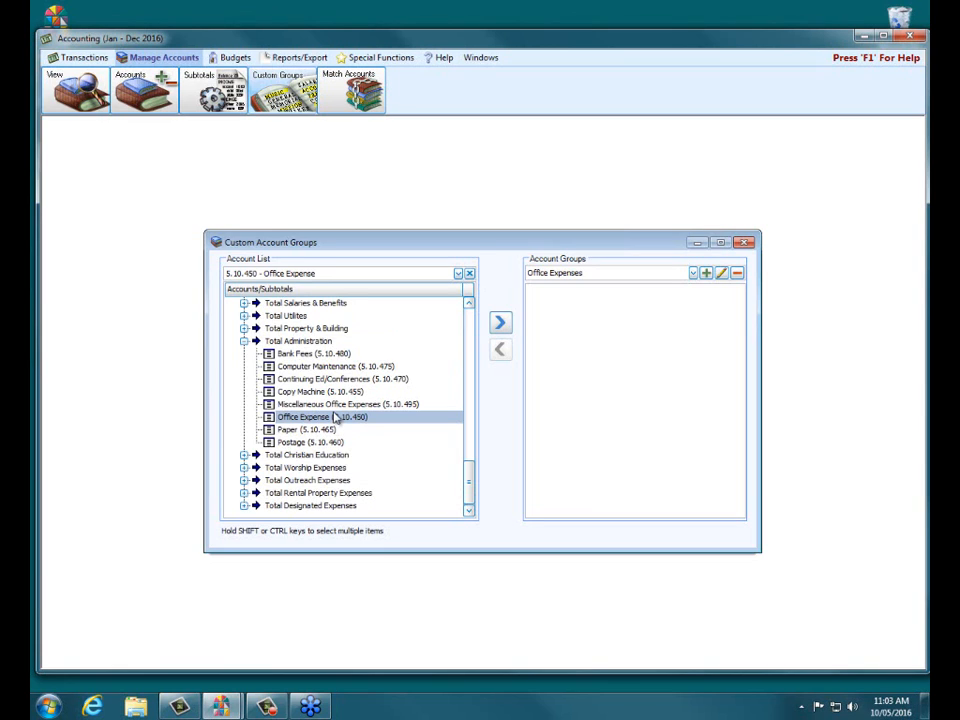
left_click(501, 323)
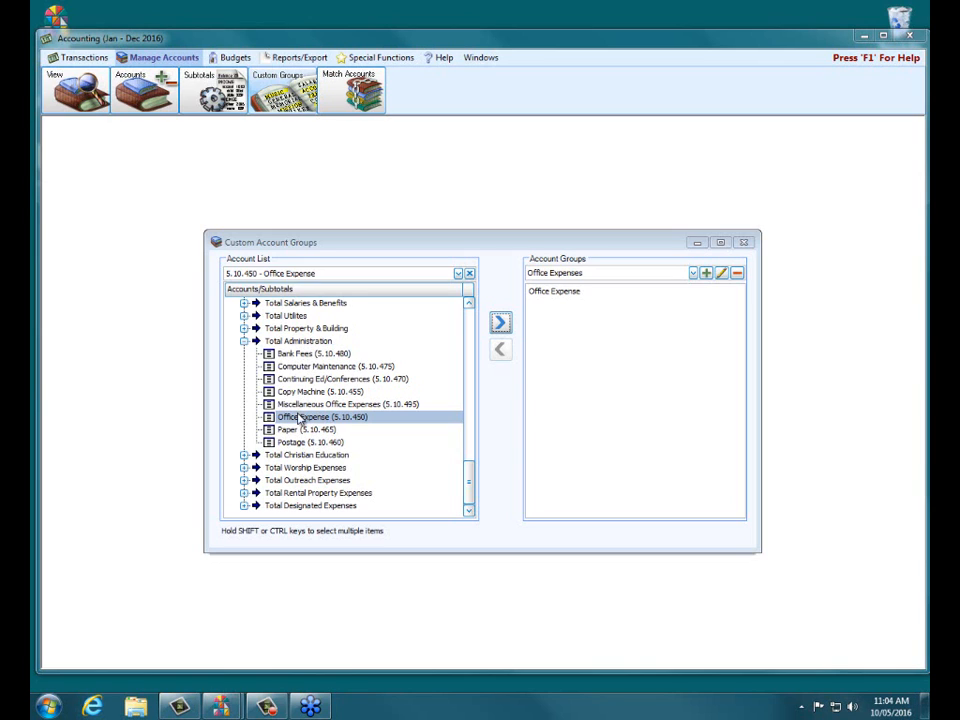
Add the administration accounts Bank Fees through Miscellaneous Office Expenses, plus Paper and Postage, to the Office Expenses group
left_click(295, 355)
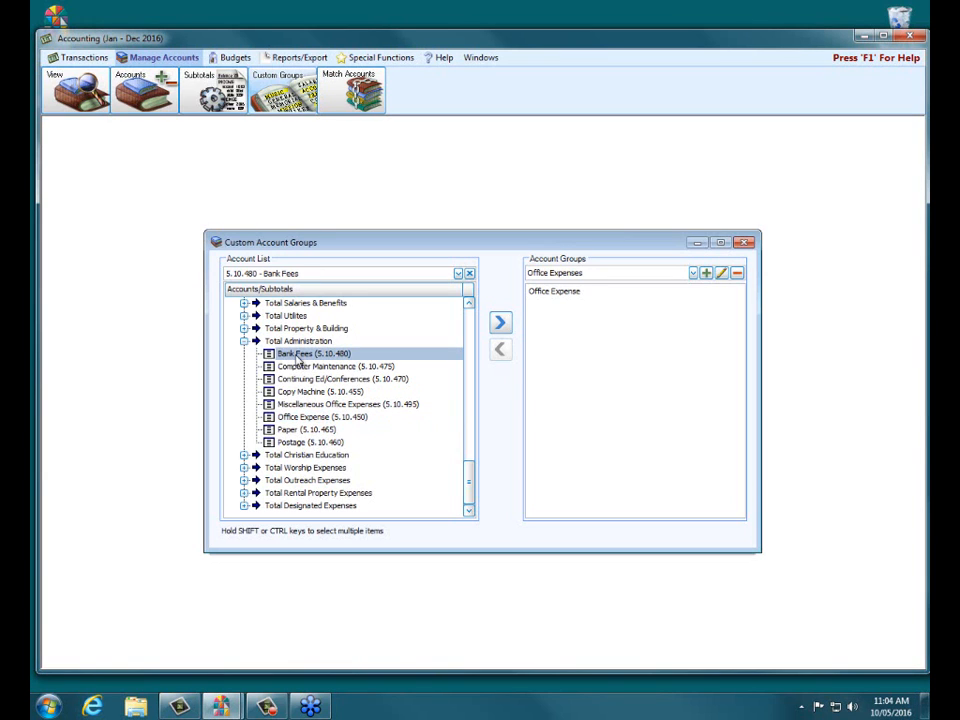
left_click(297, 405, "shift")
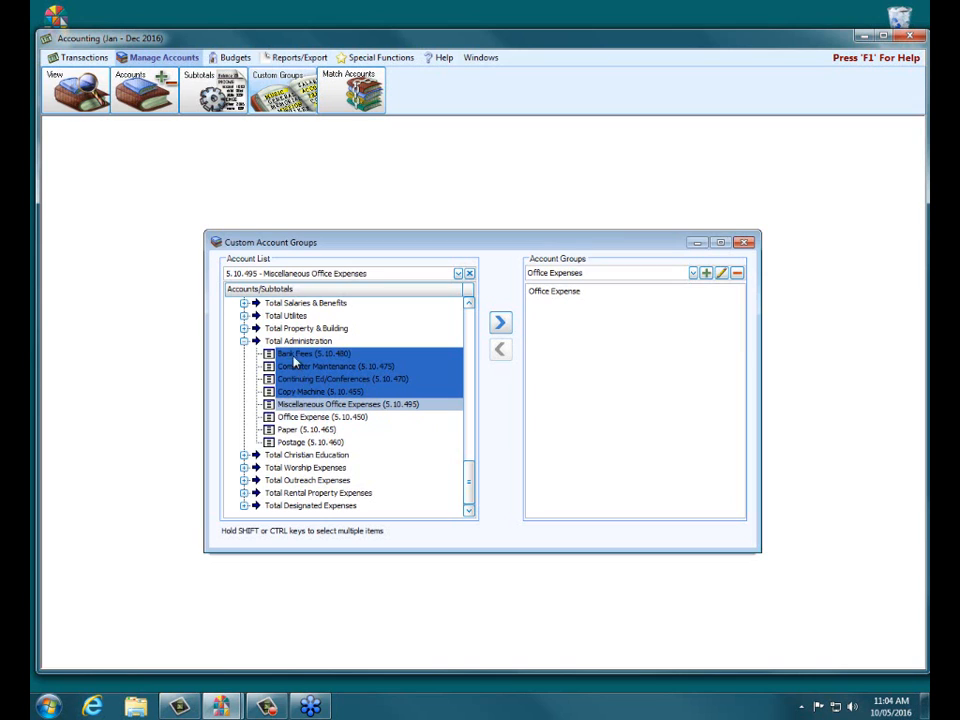
left_click(507, 324)
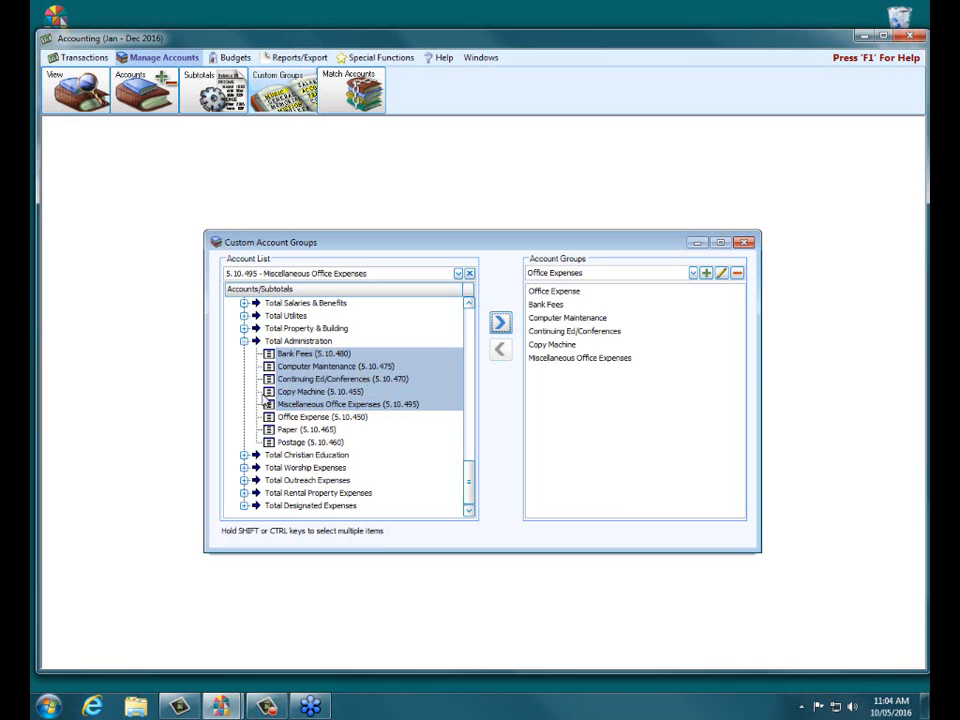
left_click(285, 430)
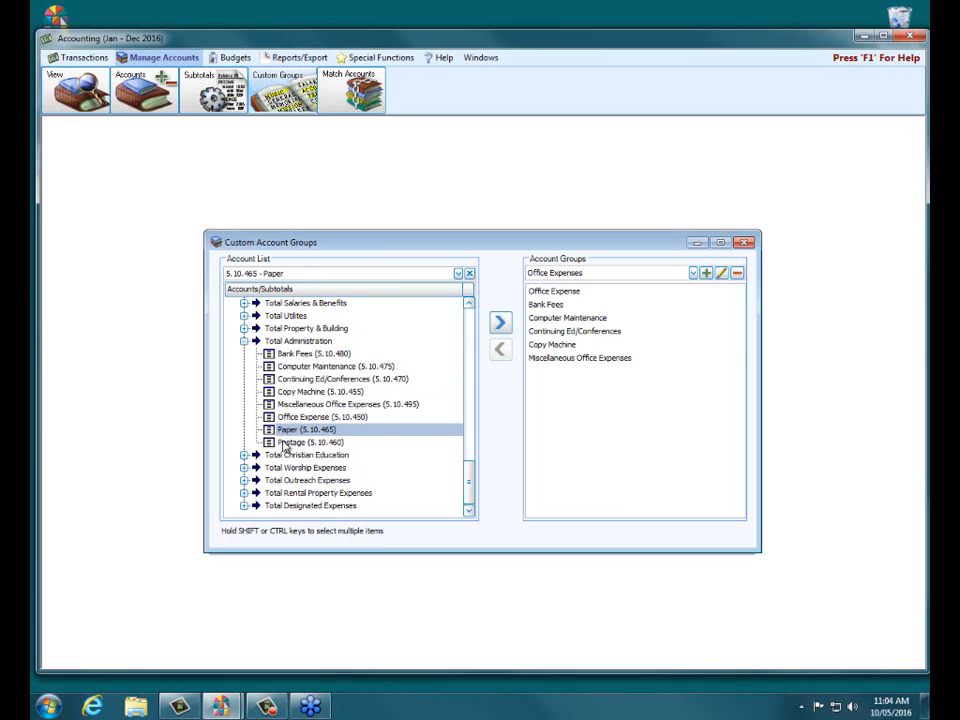
left_click(286, 442, "ctrl")
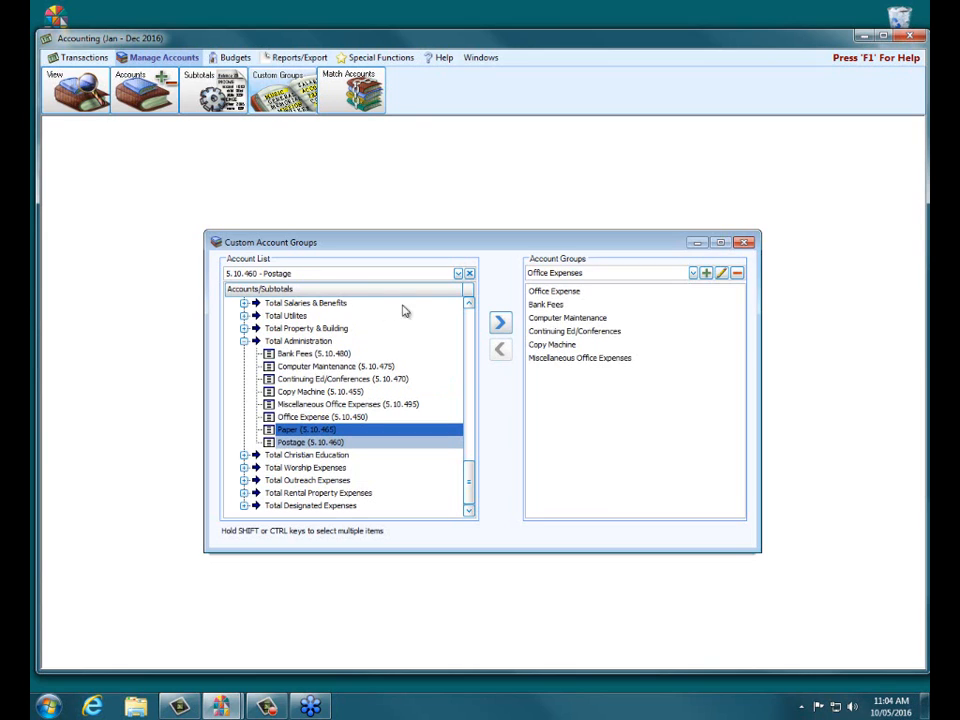
left_click(499, 324)
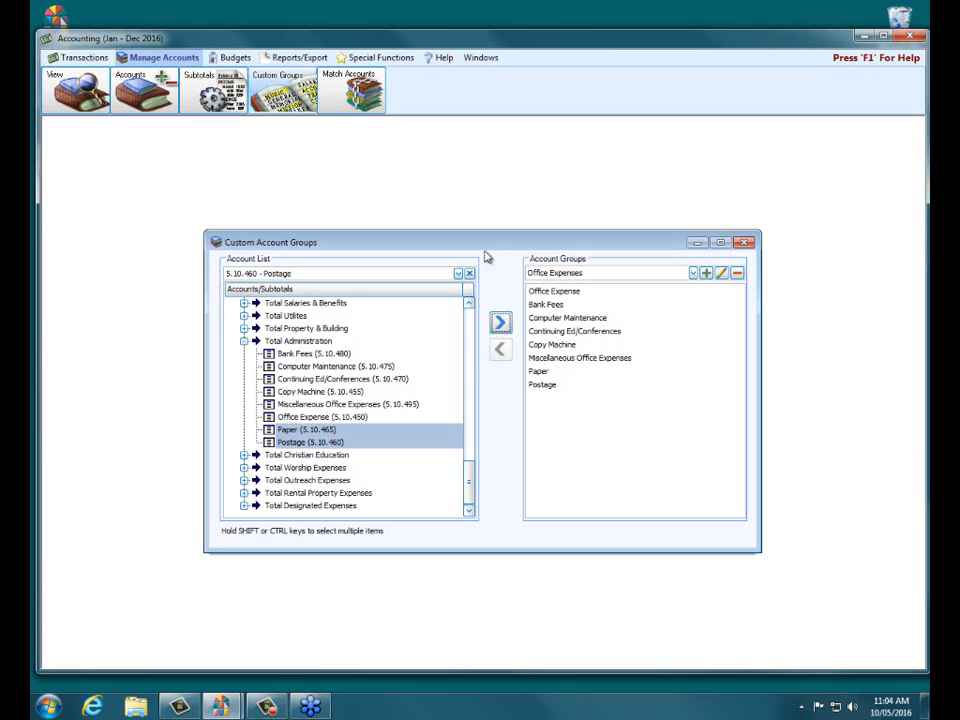
Review the accounts contained in the Trustee Accounts, Office Expenses and Mission Grouping groups, and close the custom account groups window
left_click(693, 273)
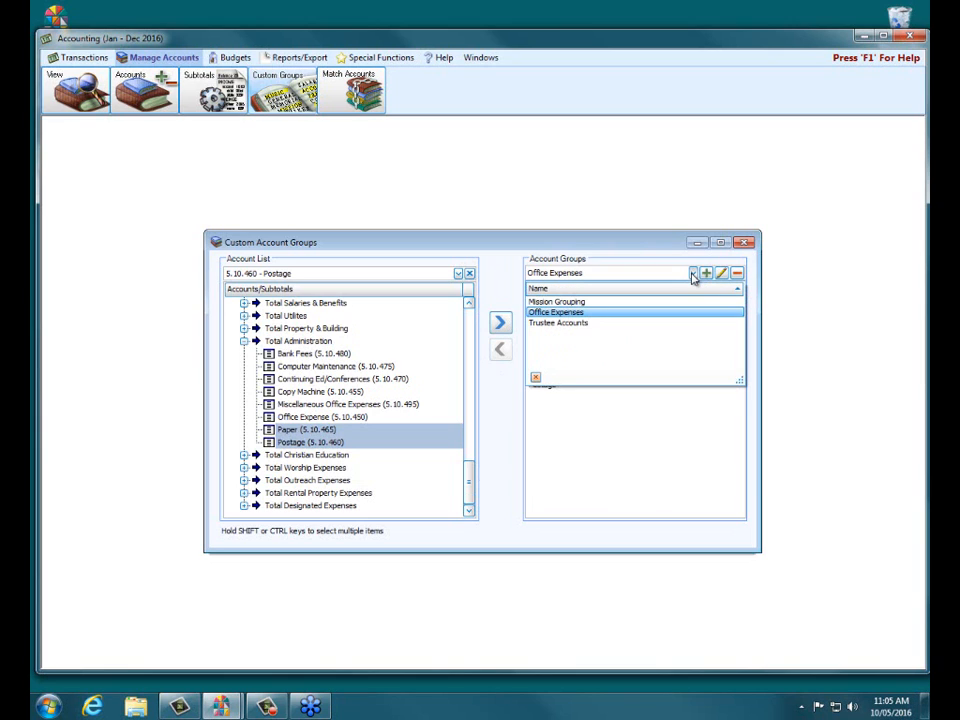
left_click(635, 252)
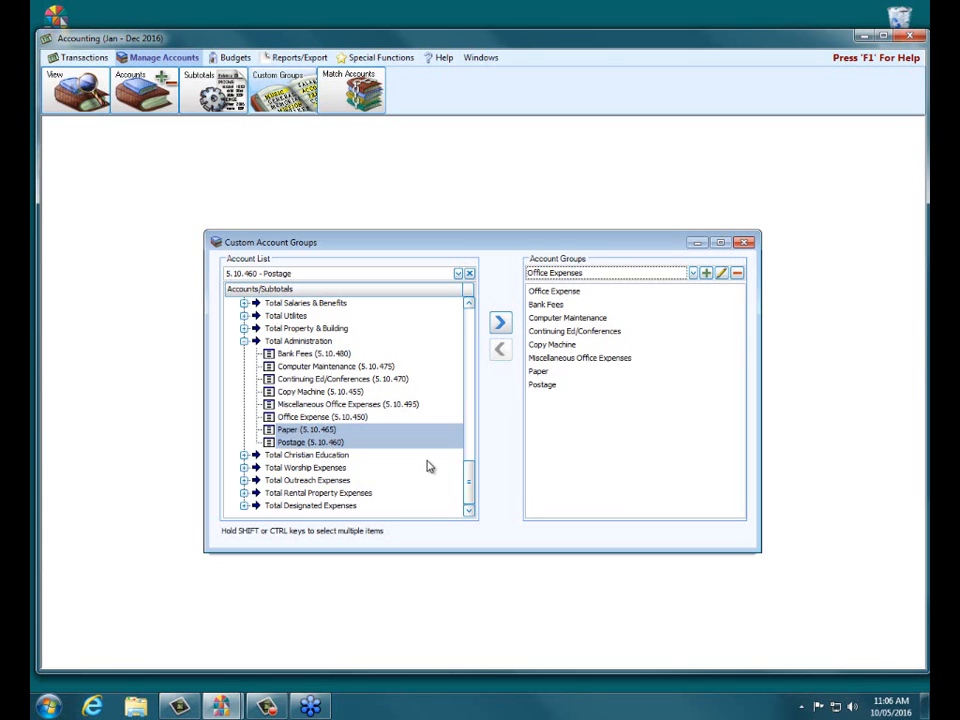
left_click(694, 275)
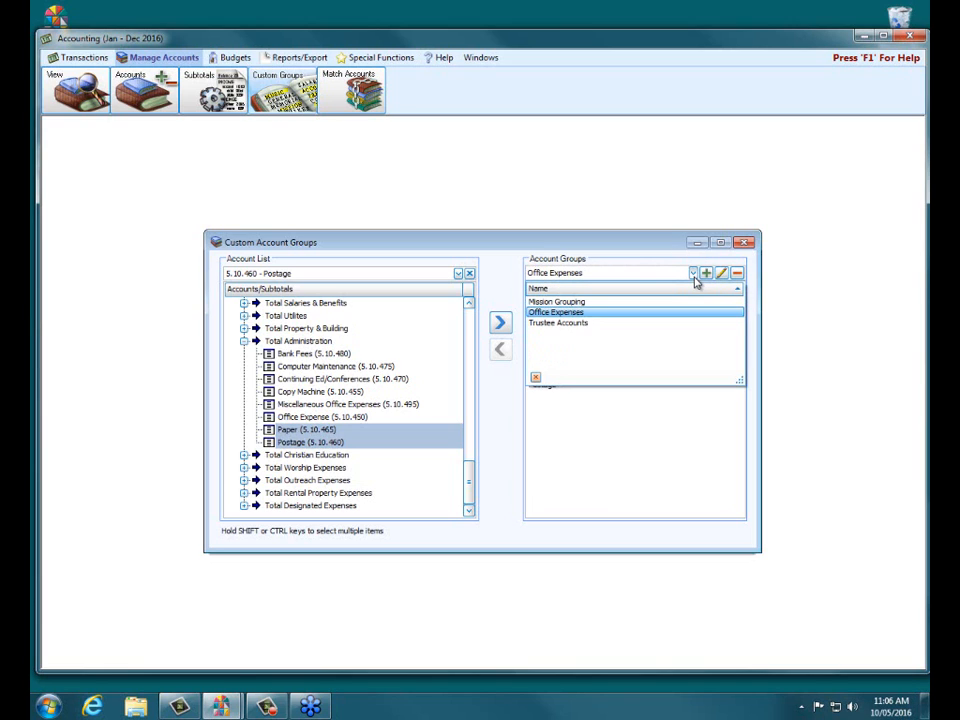
left_click(562, 324)
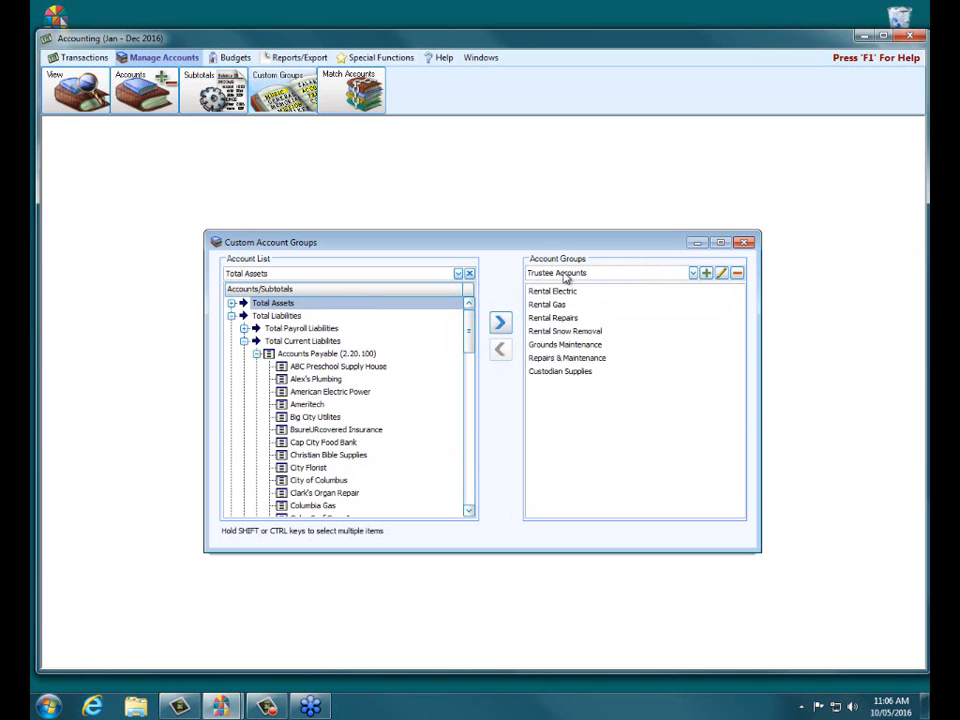
left_click(691, 274)
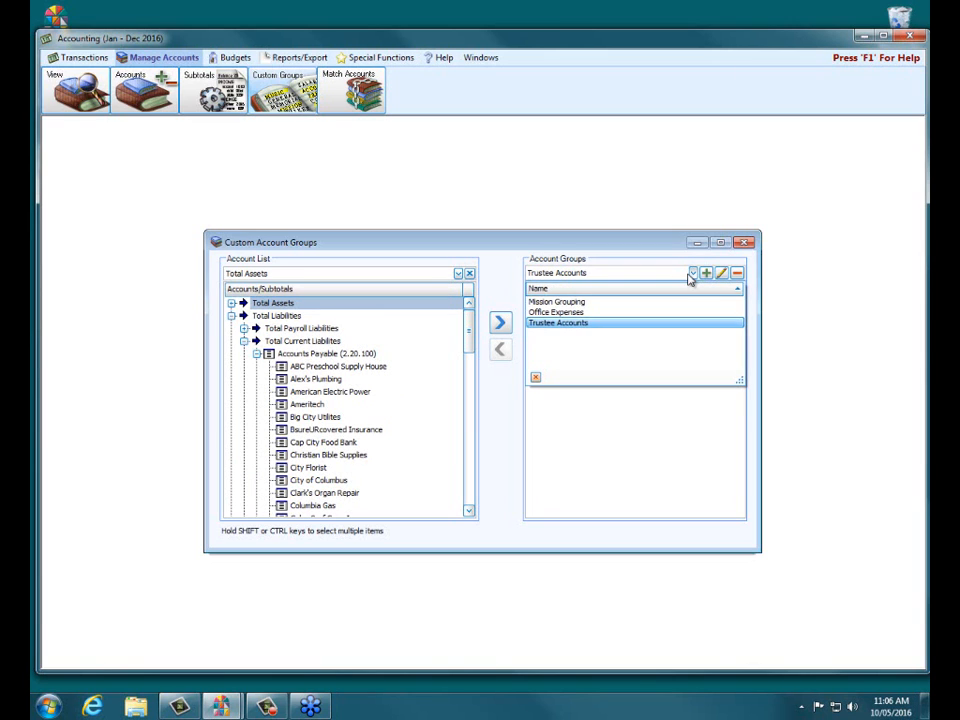
left_click(558, 312)
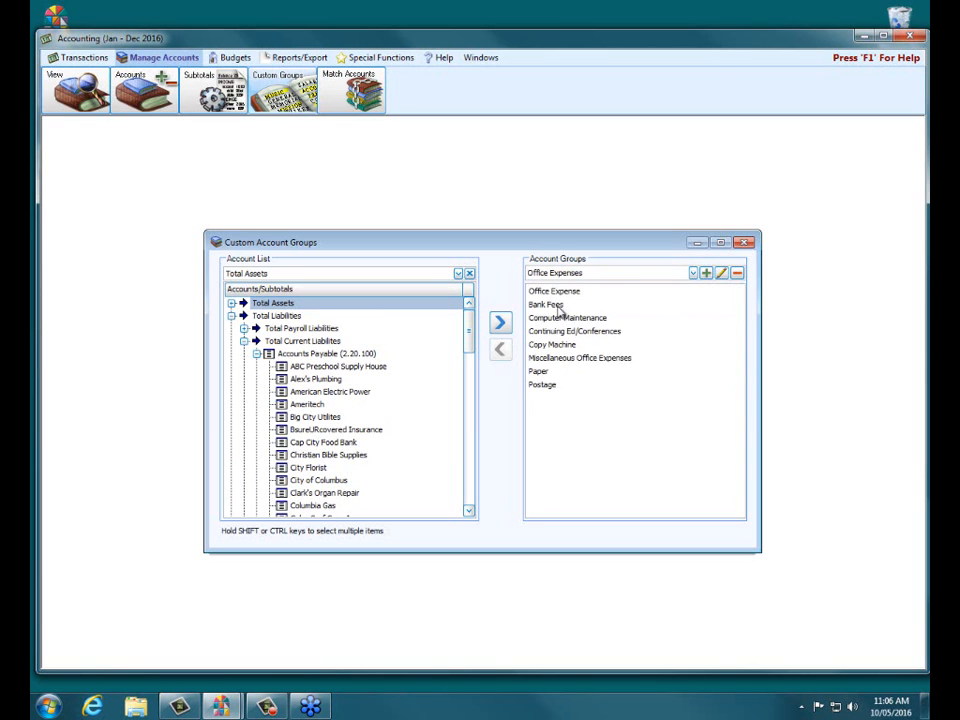
left_click(692, 273)
left_click(549, 314)
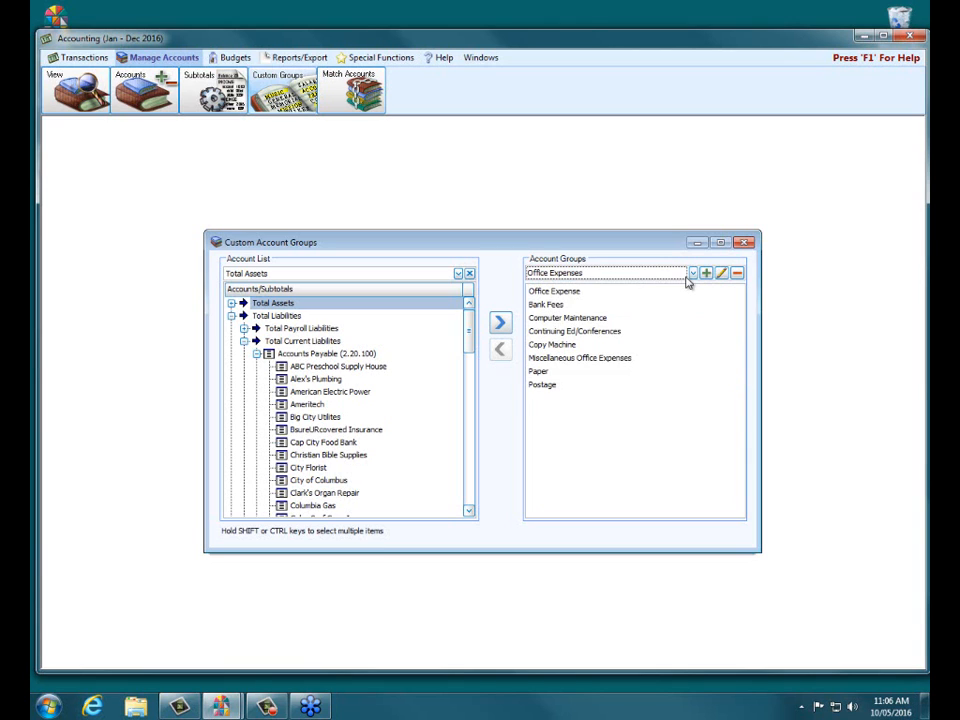
left_click(691, 273)
left_click(563, 300)
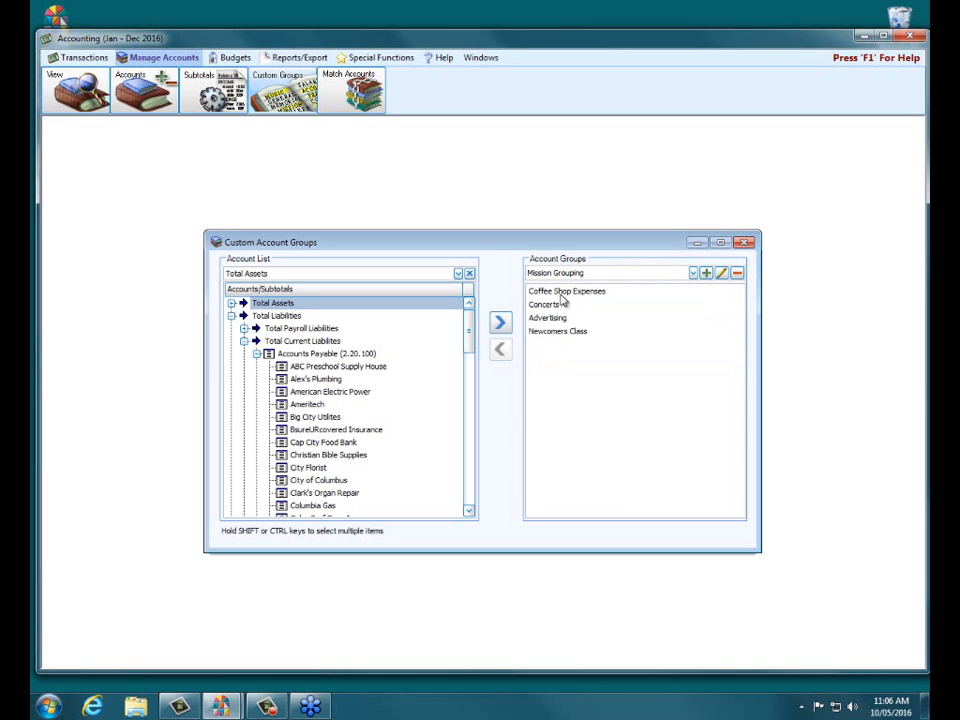
left_click(691, 273)
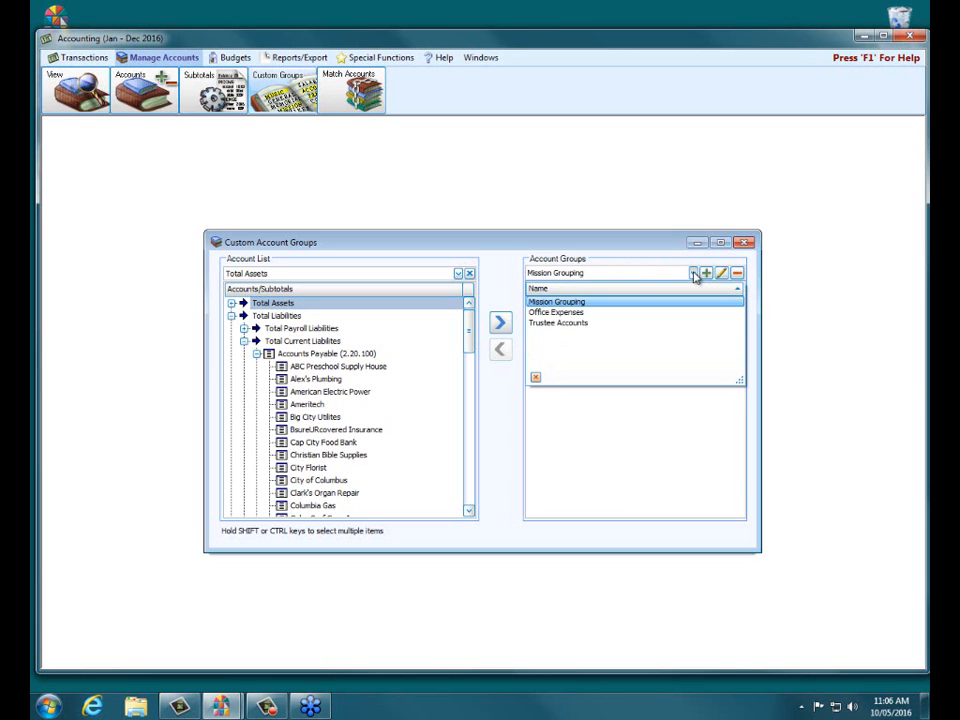
left_click(560, 314)
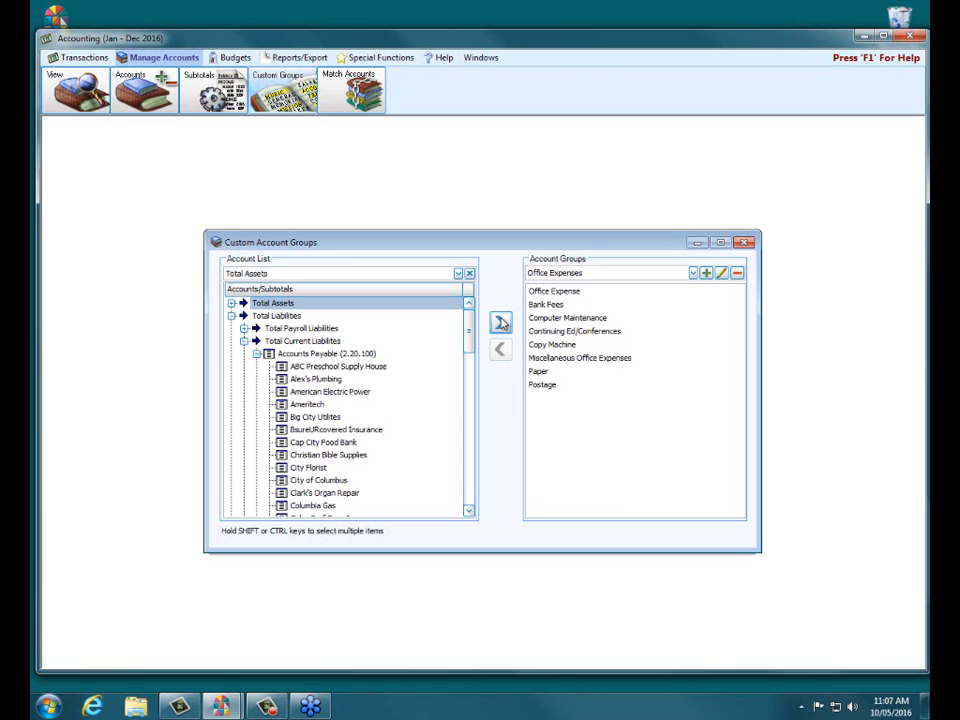
left_click(744, 242)
Open the options for the Treasurer's Report and look through the list of funds it can be limited to
left_click(298, 57)
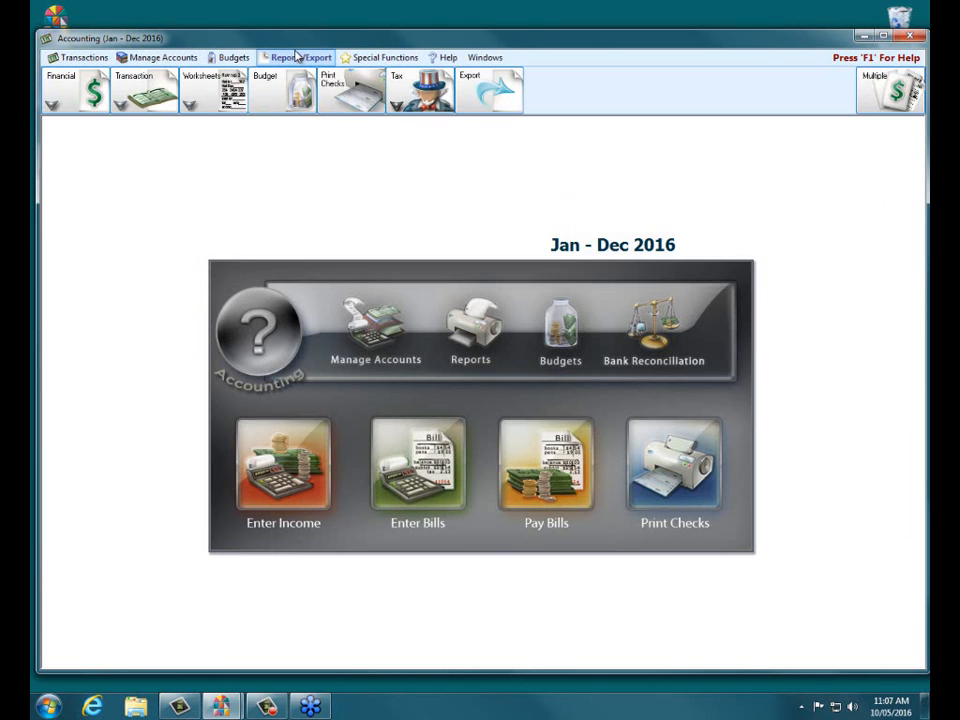
left_click(62, 93)
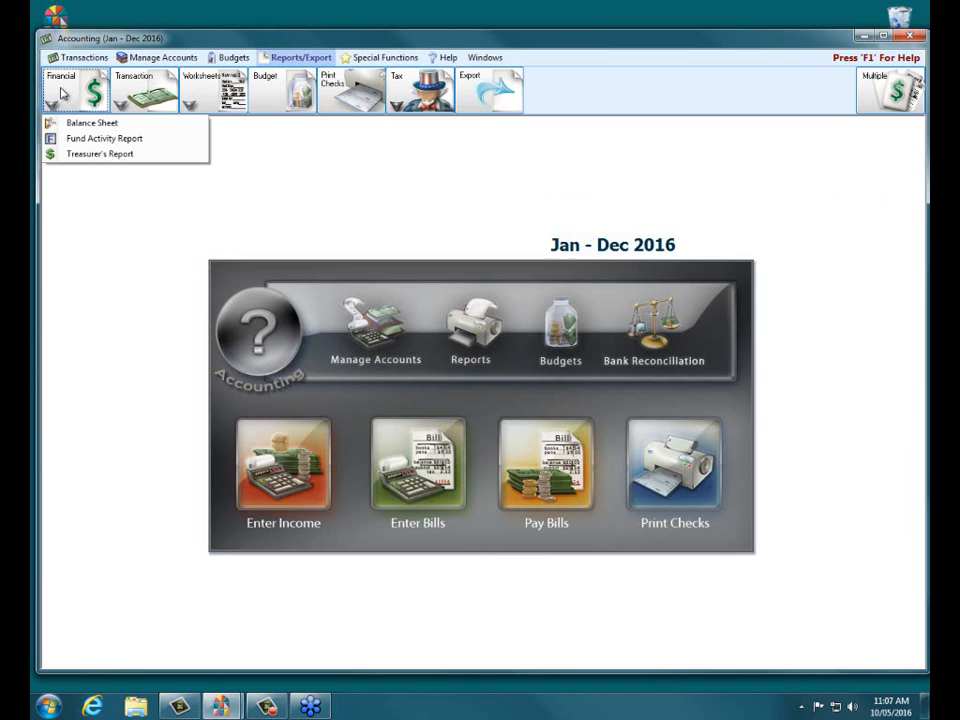
left_click(79, 151)
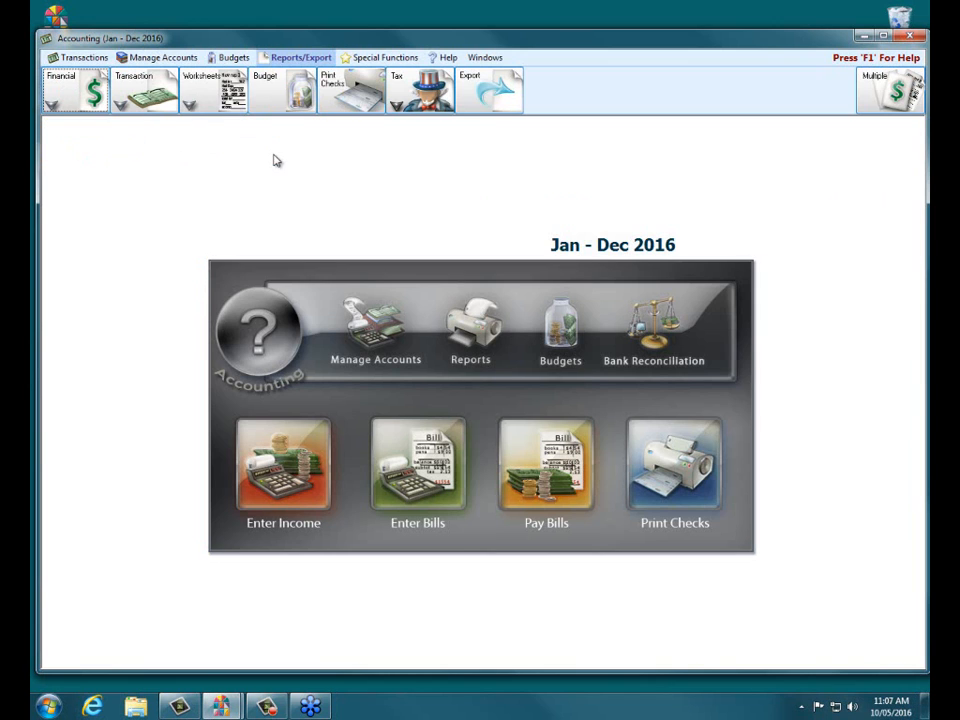
left_click_drag(365, 245, 369, 248)
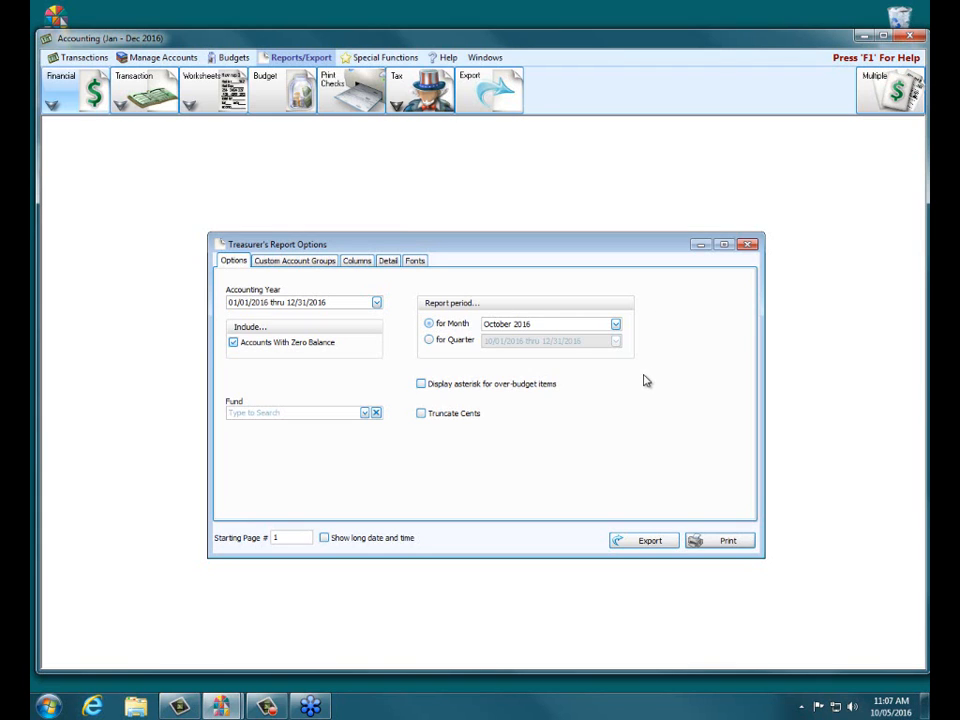
left_click(364, 415)
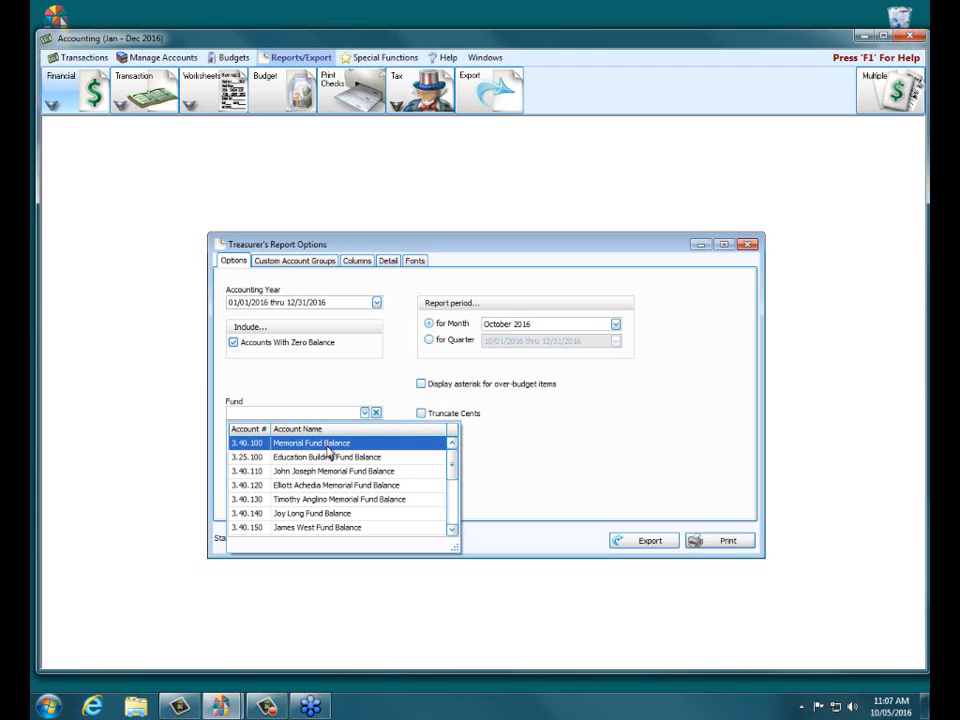
left_click(366, 414)
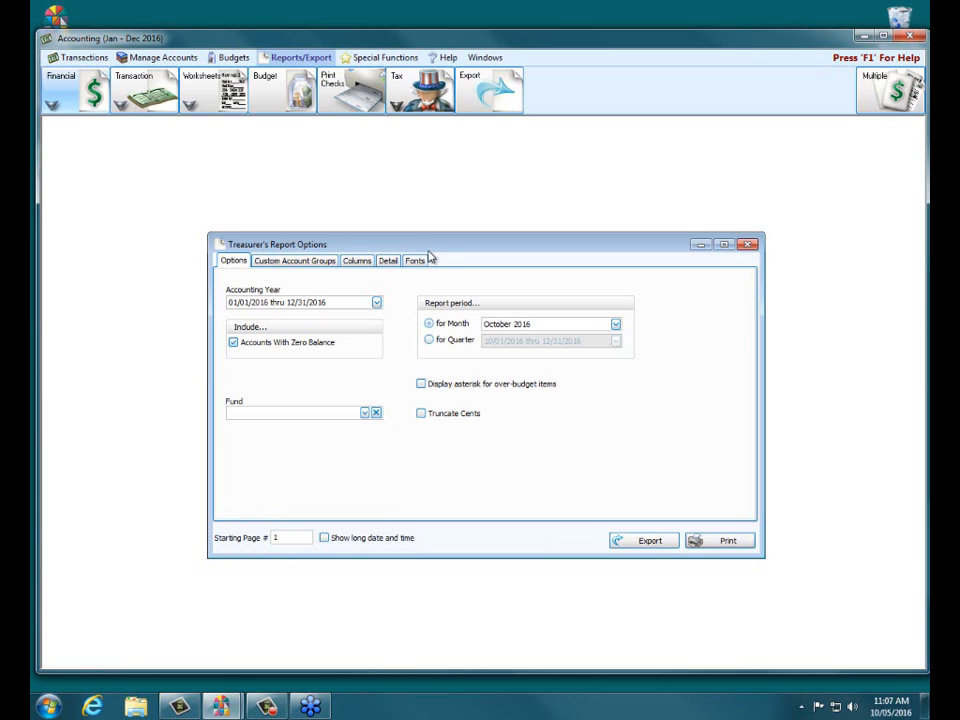
Set the Treasurer's Report period to the month of March 2016 and exclude accounts with zero balance
left_click(616, 324)
left_click(529, 361)
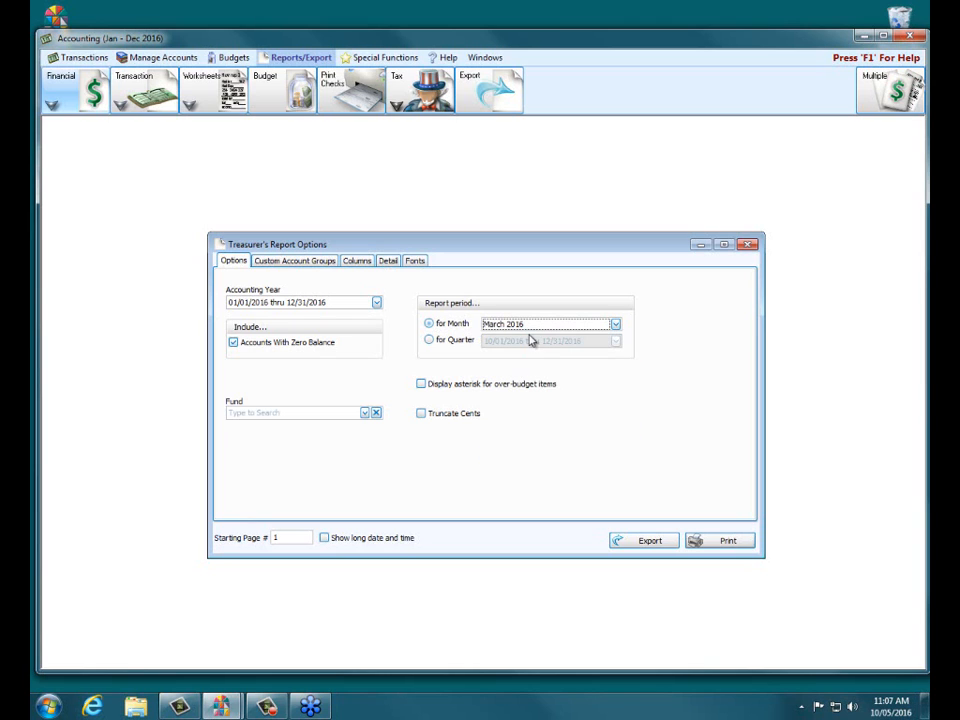
left_click(233, 343)
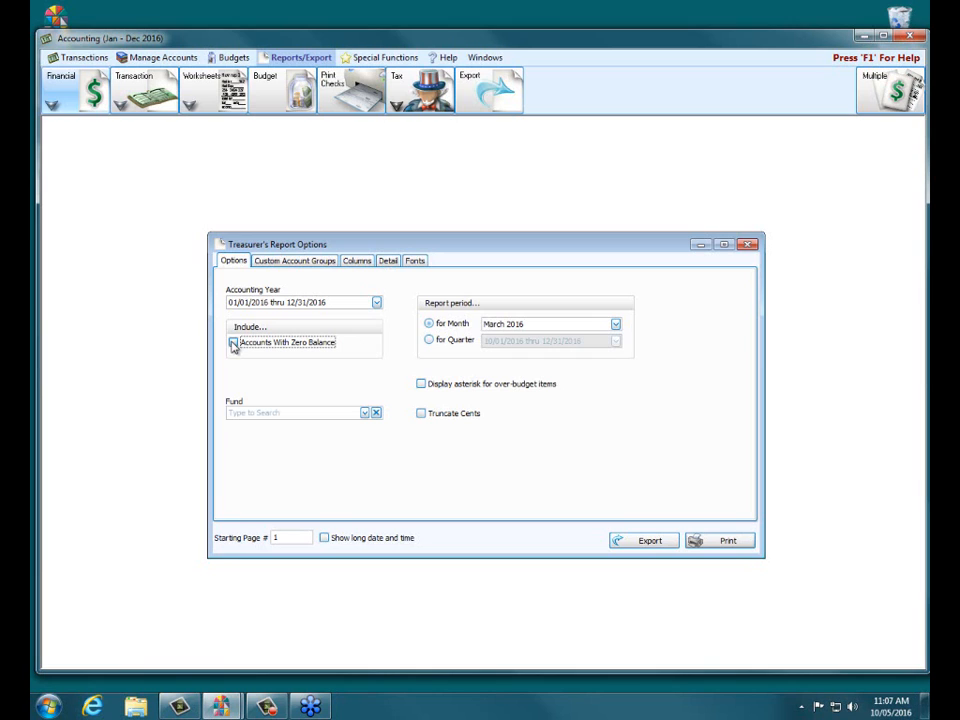
Limit the Treasurer's Report to the Office Expenses custom account group, preview it, and close the preview
left_click(288, 263)
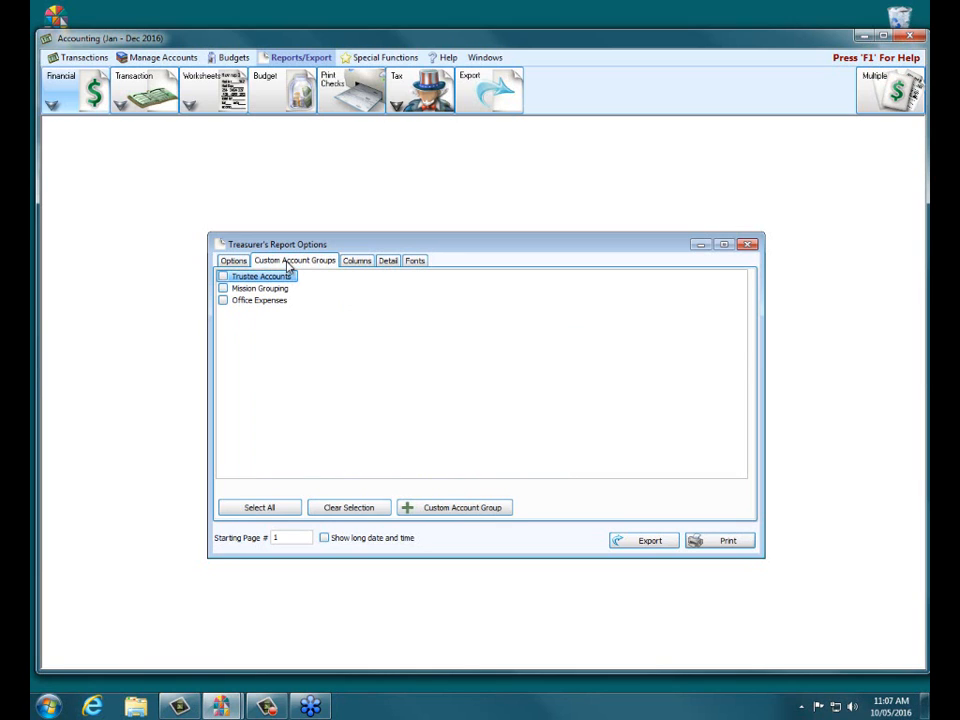
left_click(224, 304)
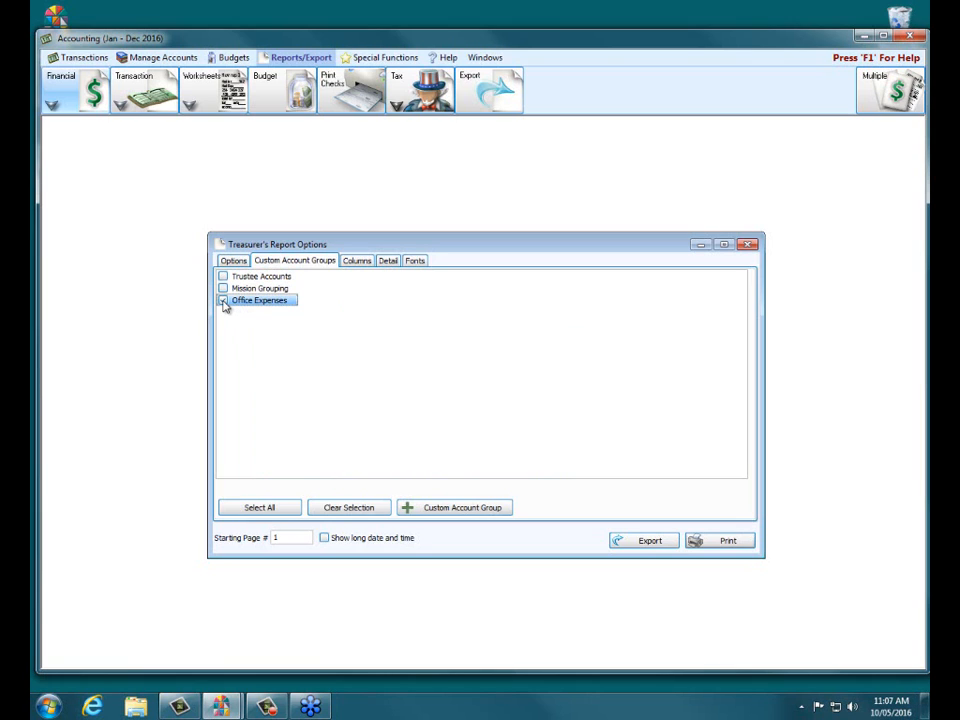
left_click(223, 301)
left_click(727, 541)
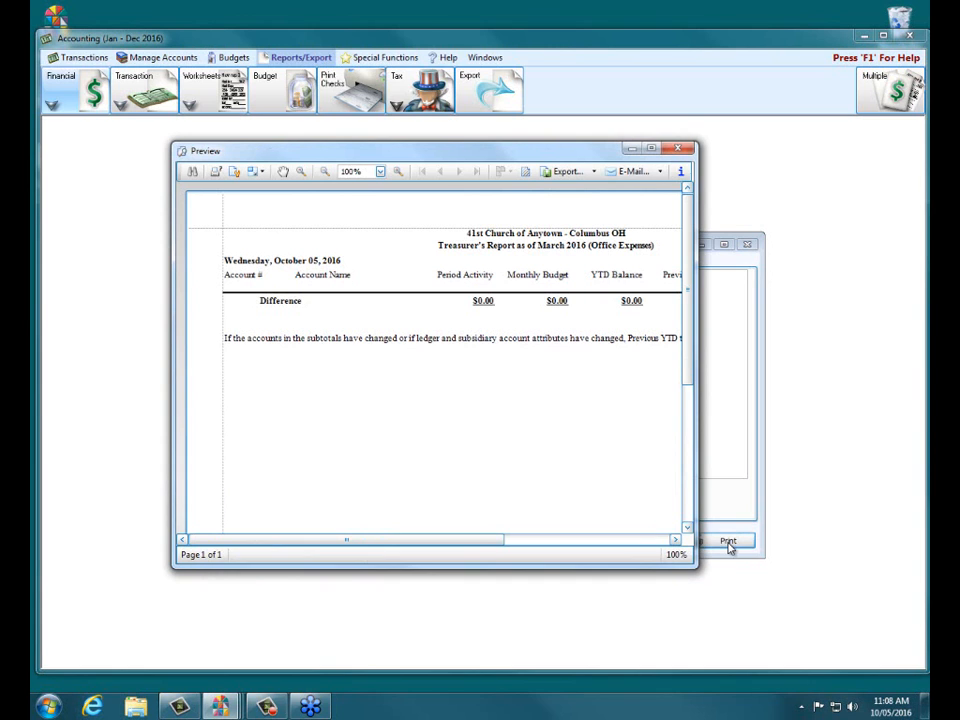
left_click(680, 150)
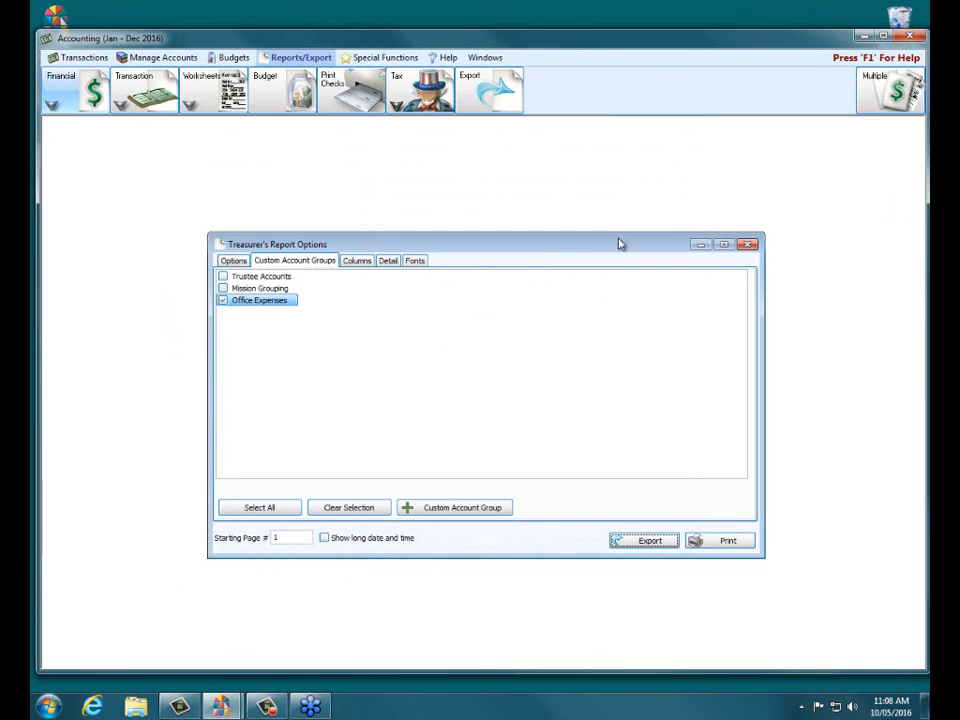
Include accounts with zero balance in the Treasurer's Report, review the maximized preview, and close the preview
left_click(235, 261)
left_click(233, 342)
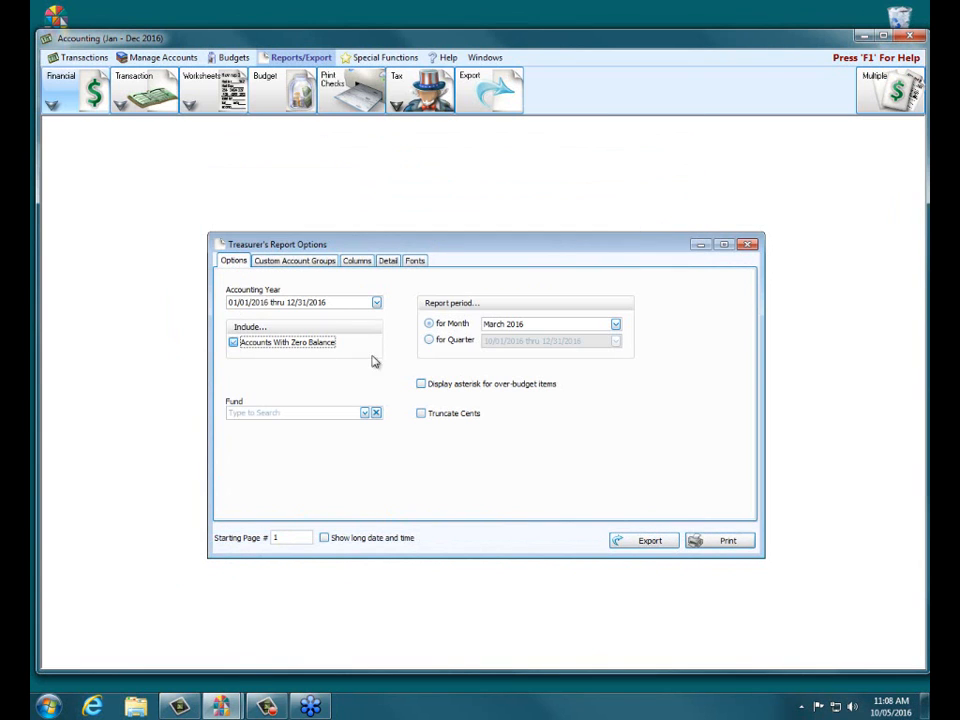
left_click(740, 540)
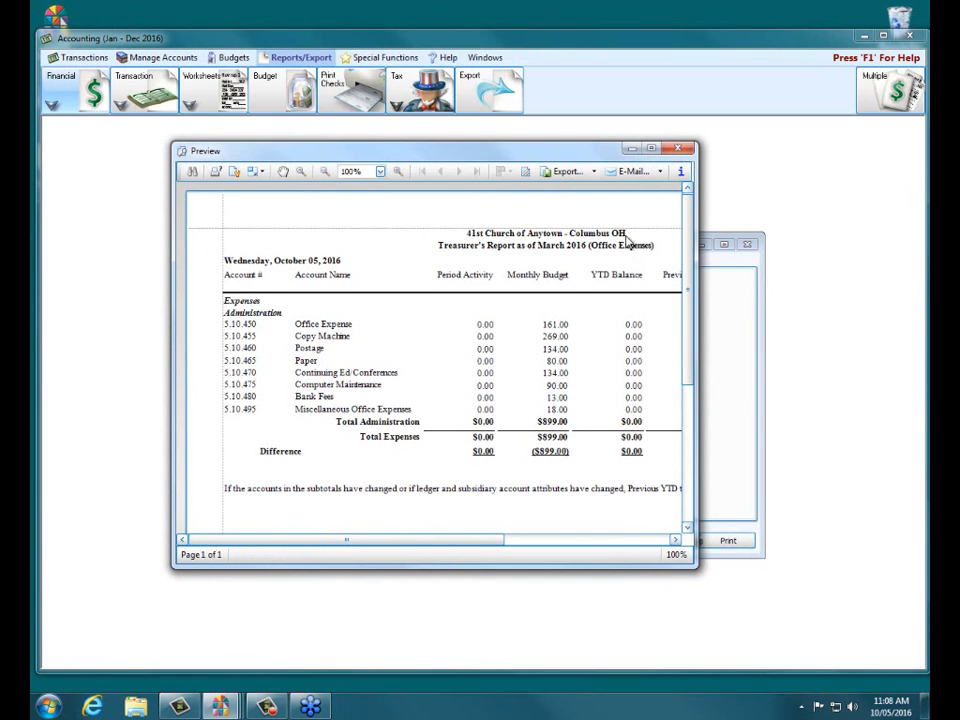
left_click(651, 148)
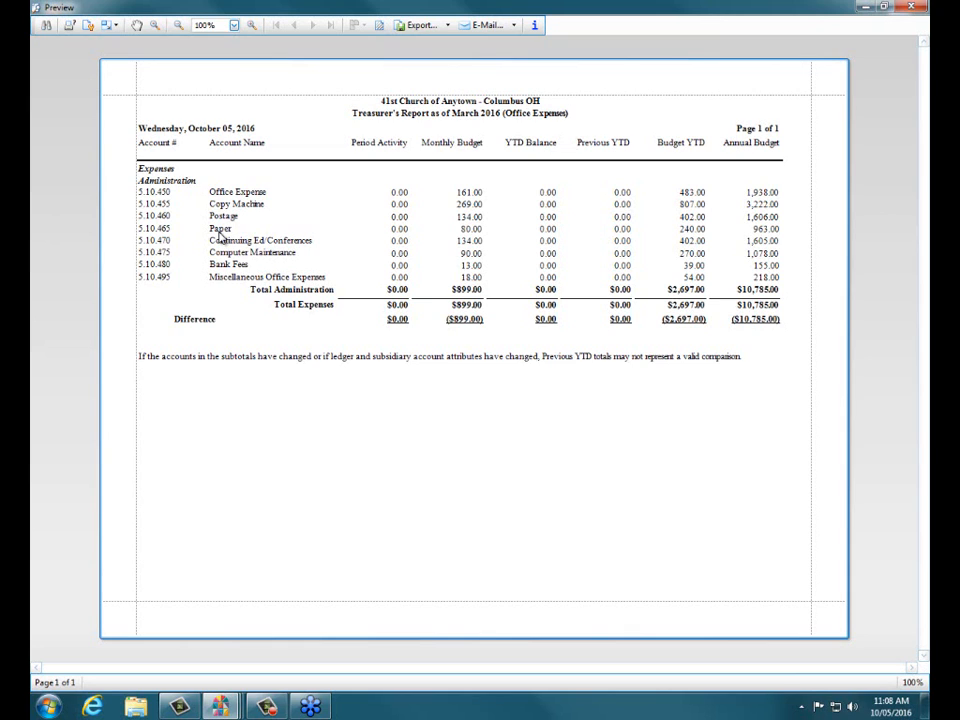
left_click(914, 10)
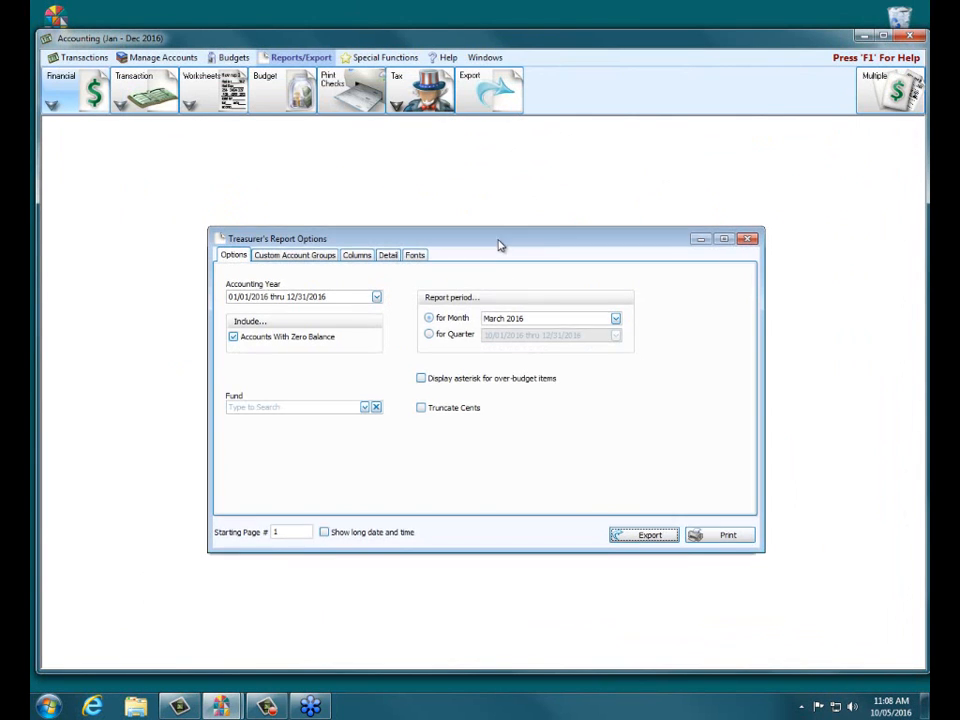
View the Treasurer's Report fund choices again without selecting one, and close the report options
mouse_move(500, 245)
left_mouse_down()
mouse_move(497, 266)
mouse_move(500, 251)
left_mouse_up()
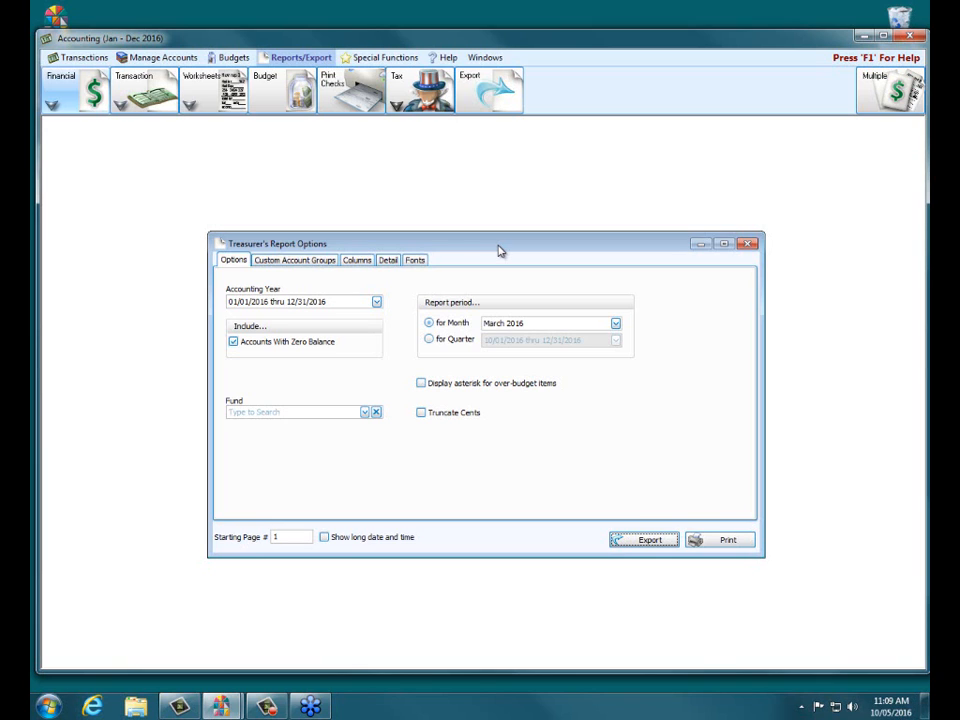
left_click(366, 414)
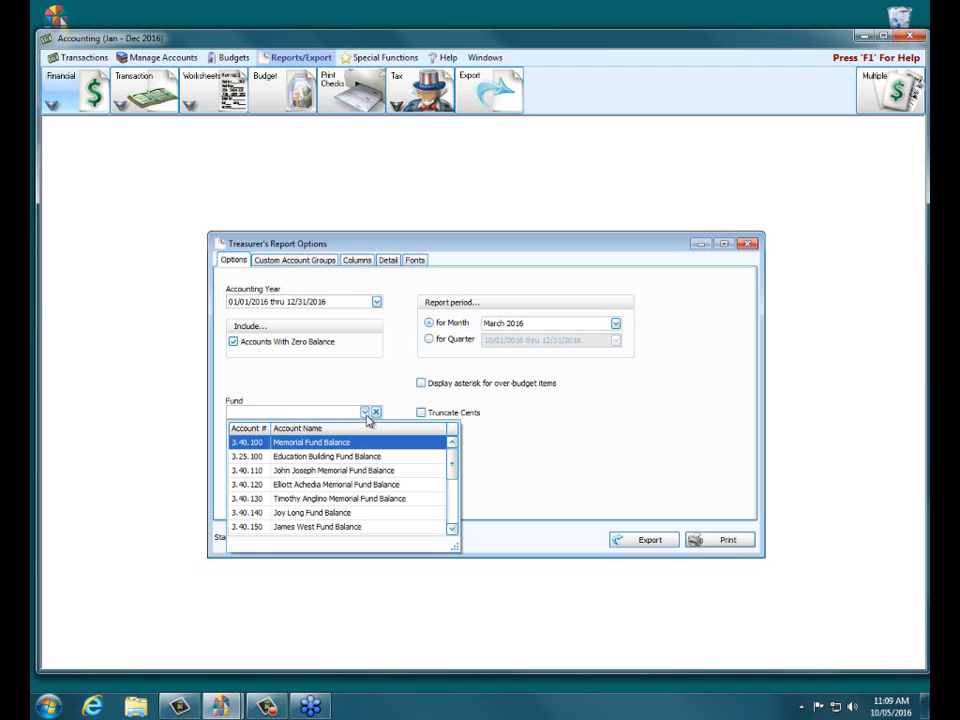
left_click(366, 416)
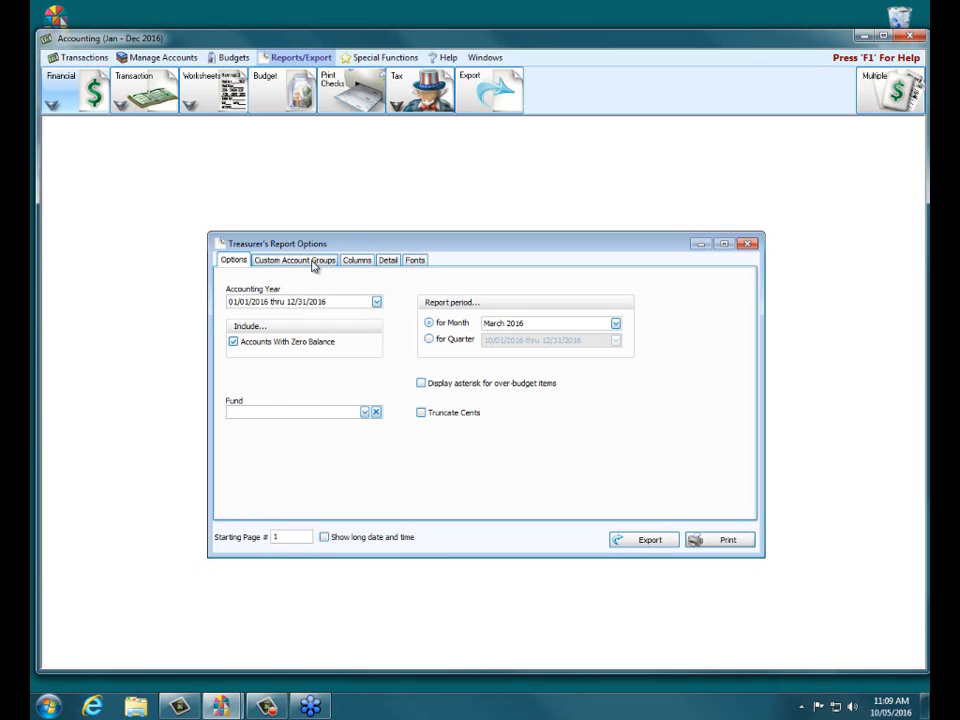
left_click(749, 245)
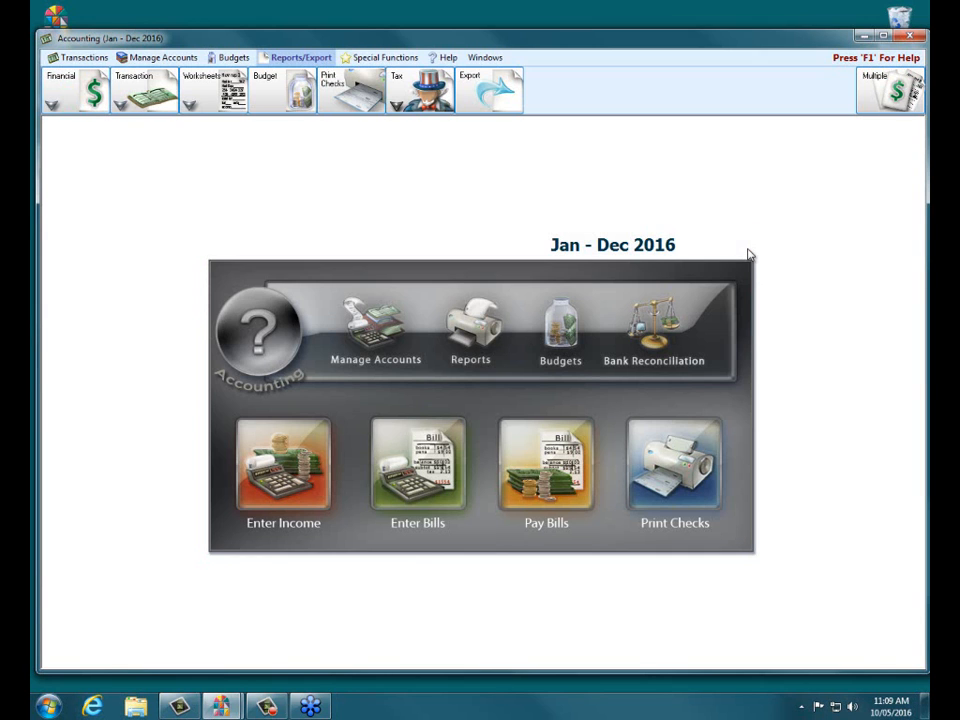
Open the Balance Sheet options, view the custom account groups offered there, and close the window
left_click(56, 92)
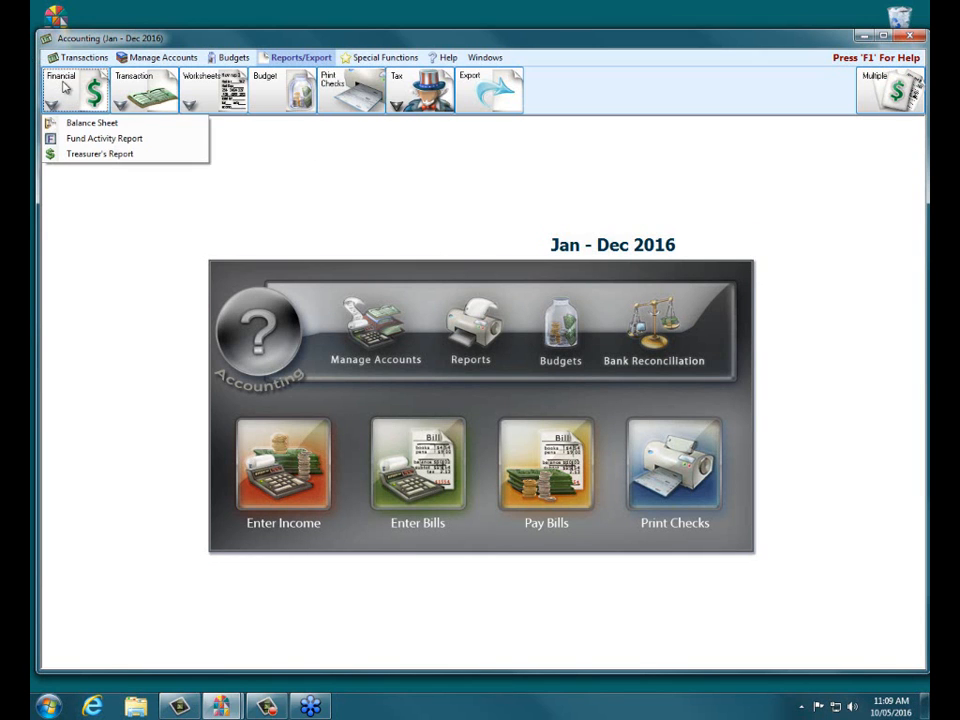
left_click(87, 125)
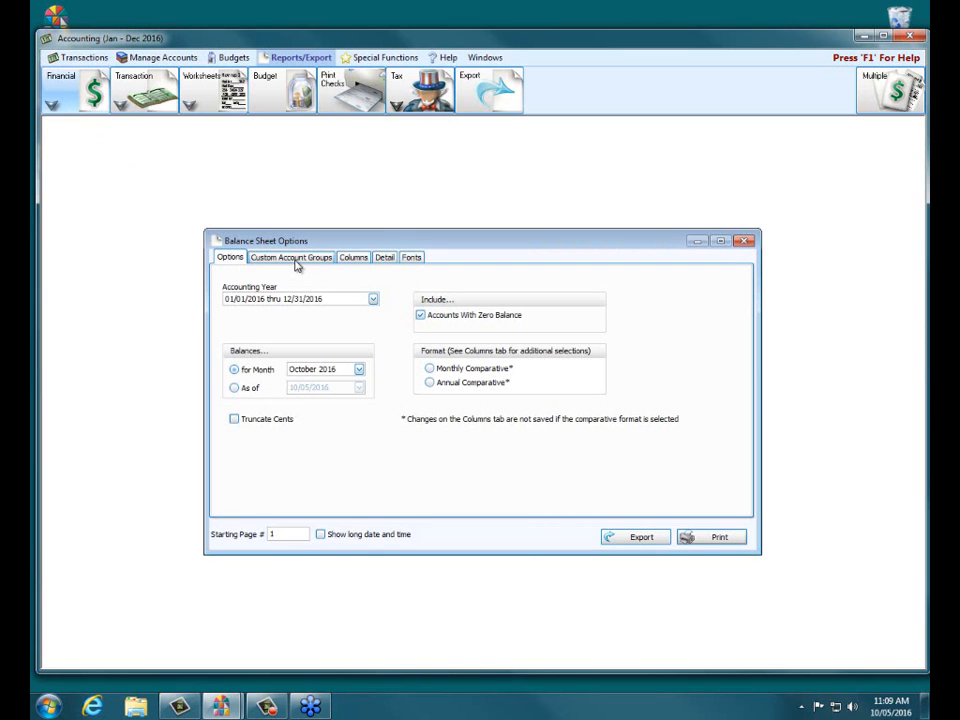
left_click(297, 262)
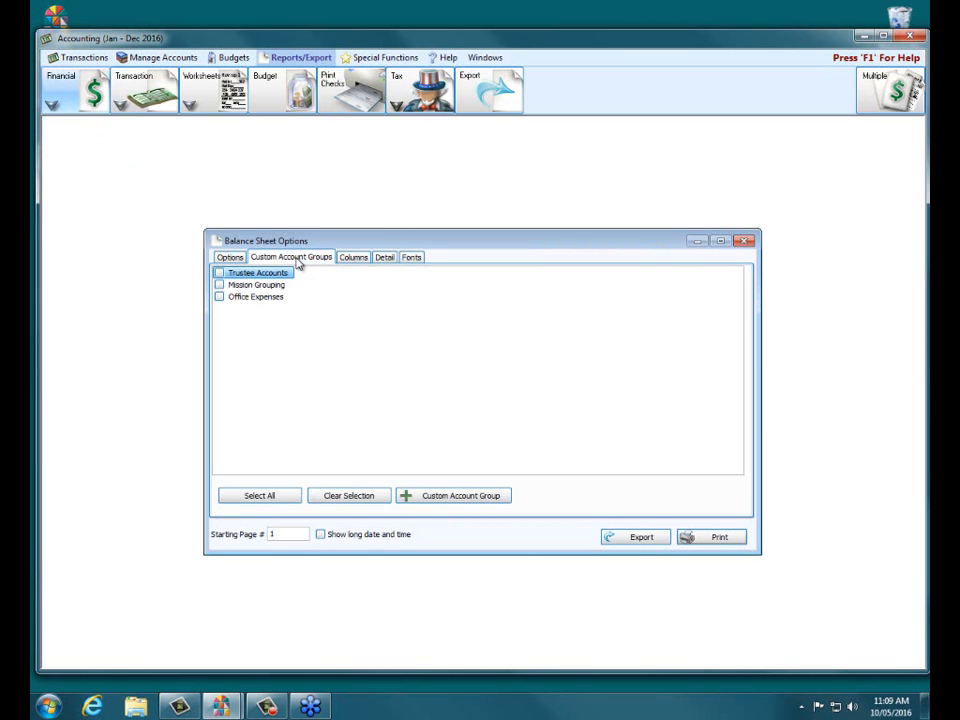
left_click(745, 241)
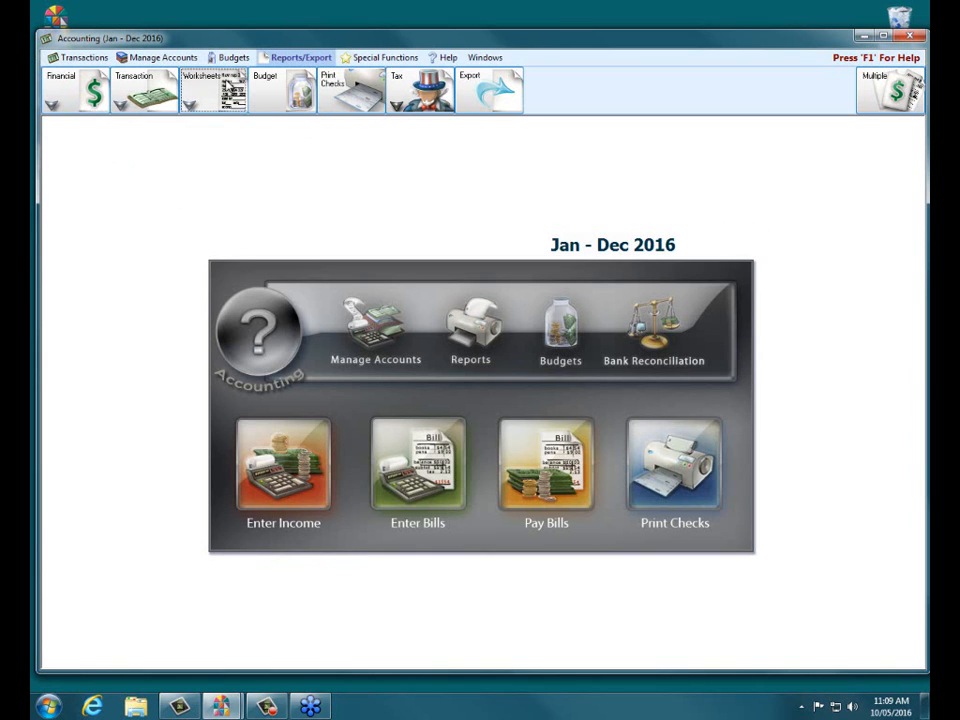
Preview the List Chart of Accounts report for the Trustee Accounts group including accounts with zero balance, and close the report
left_click(190, 88)
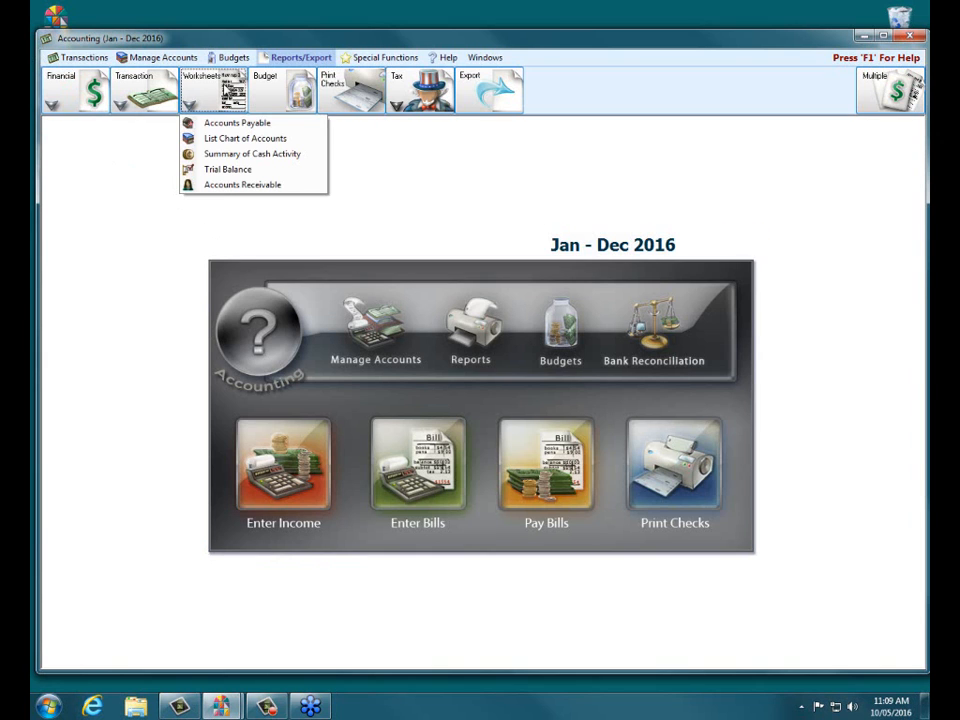
left_click(233, 139)
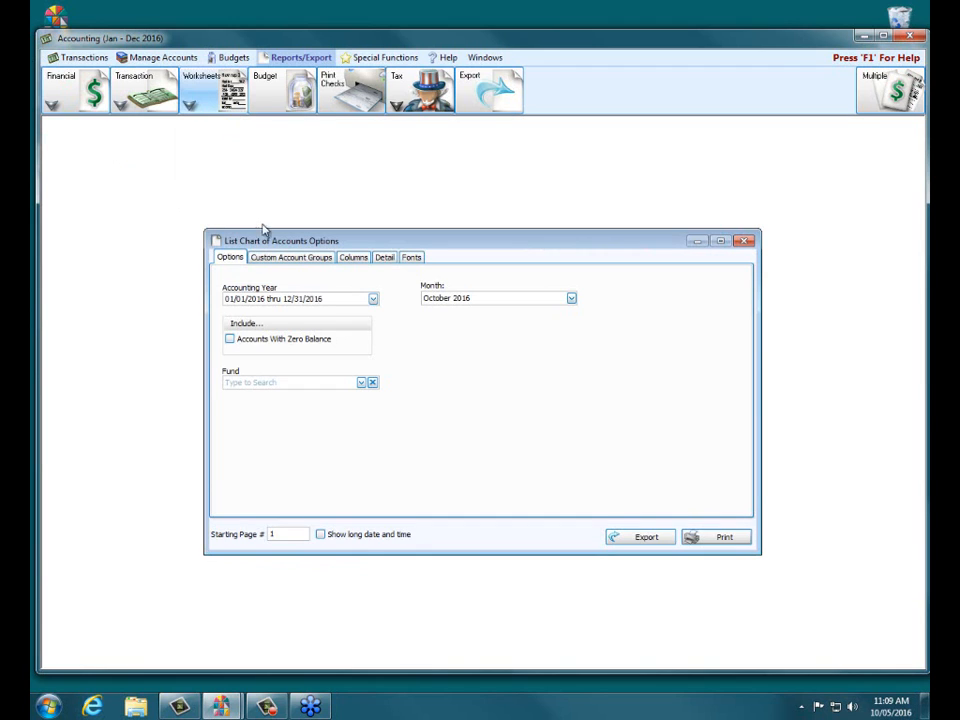
left_click(280, 258)
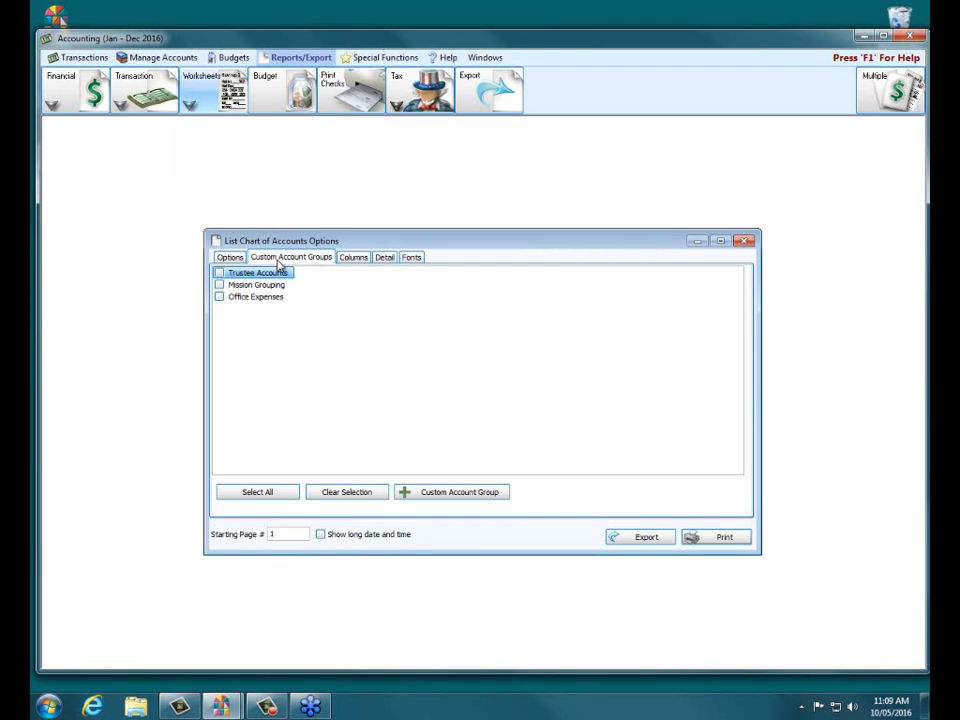
left_click(219, 273)
left_click(230, 258)
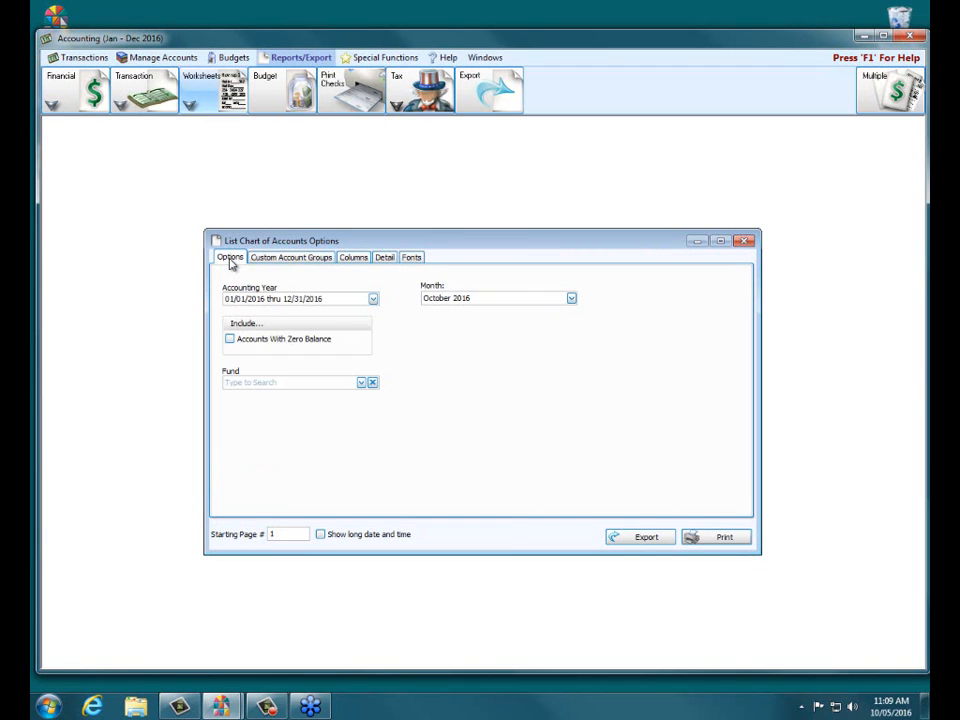
left_click(230, 340)
left_click(738, 540)
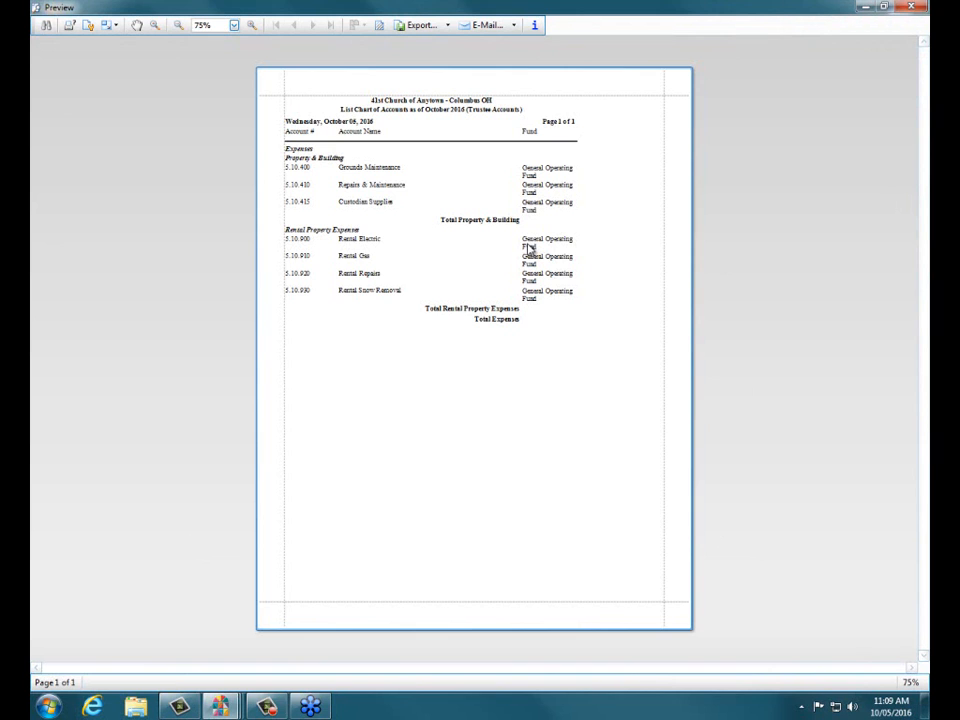
left_click(910, 7)
left_click(744, 241)
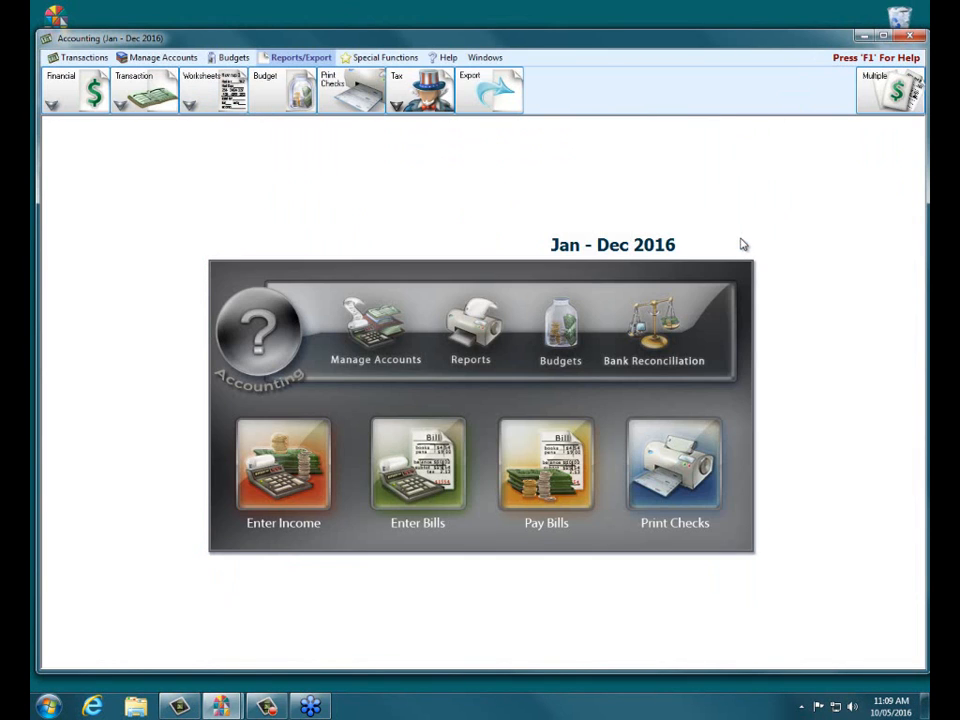
Open the Custom Account Groups window and load the Office Expenses group
left_click(188, 61)
left_click(271, 88)
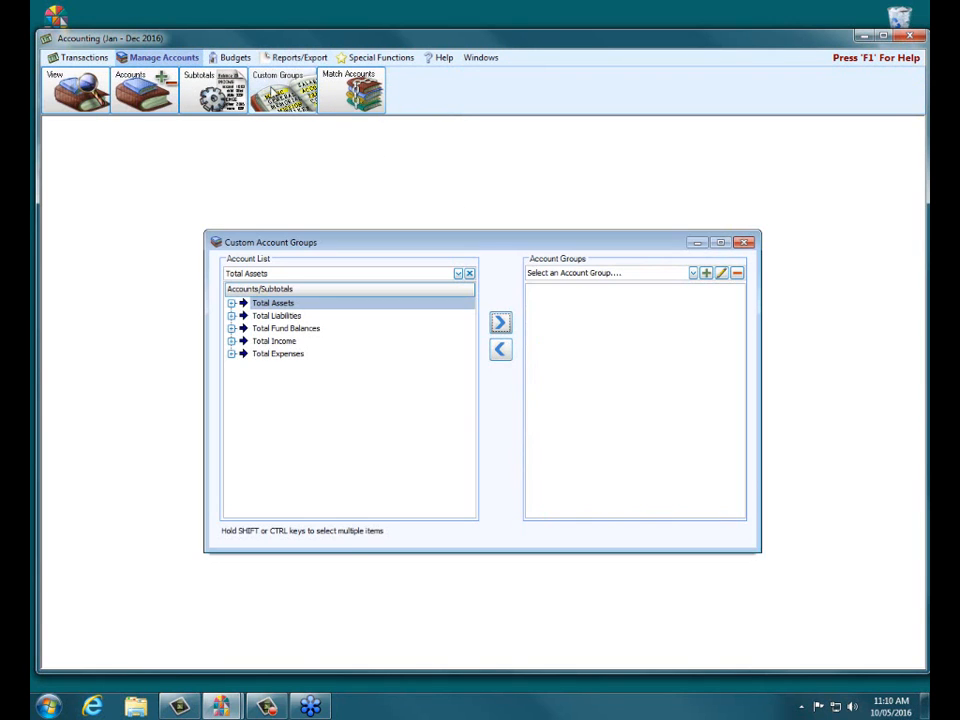
left_click(693, 275)
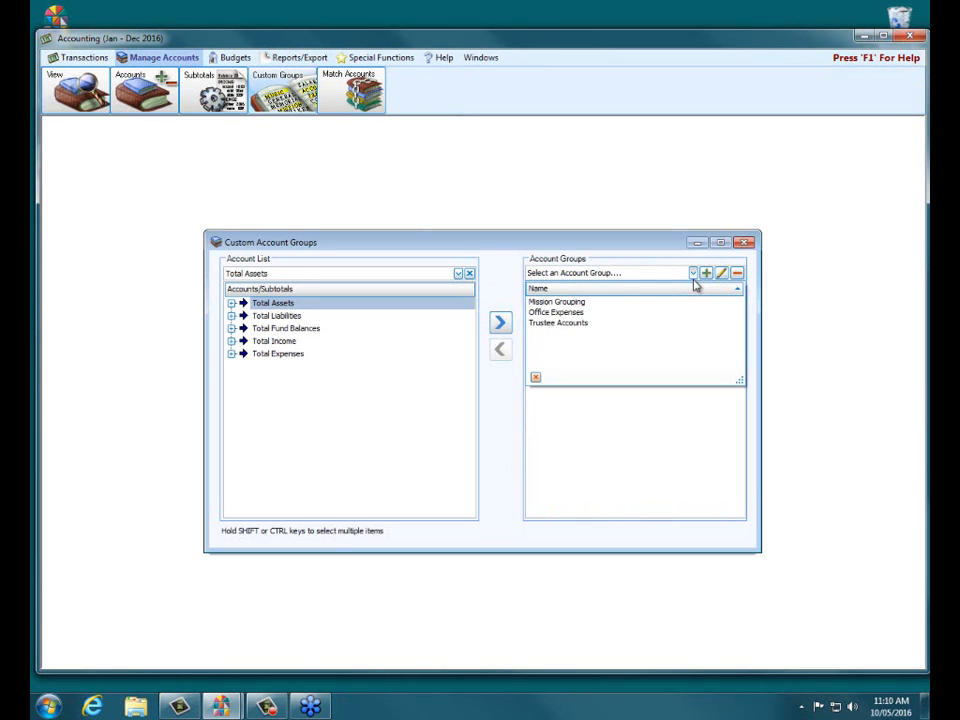
left_click(574, 314)
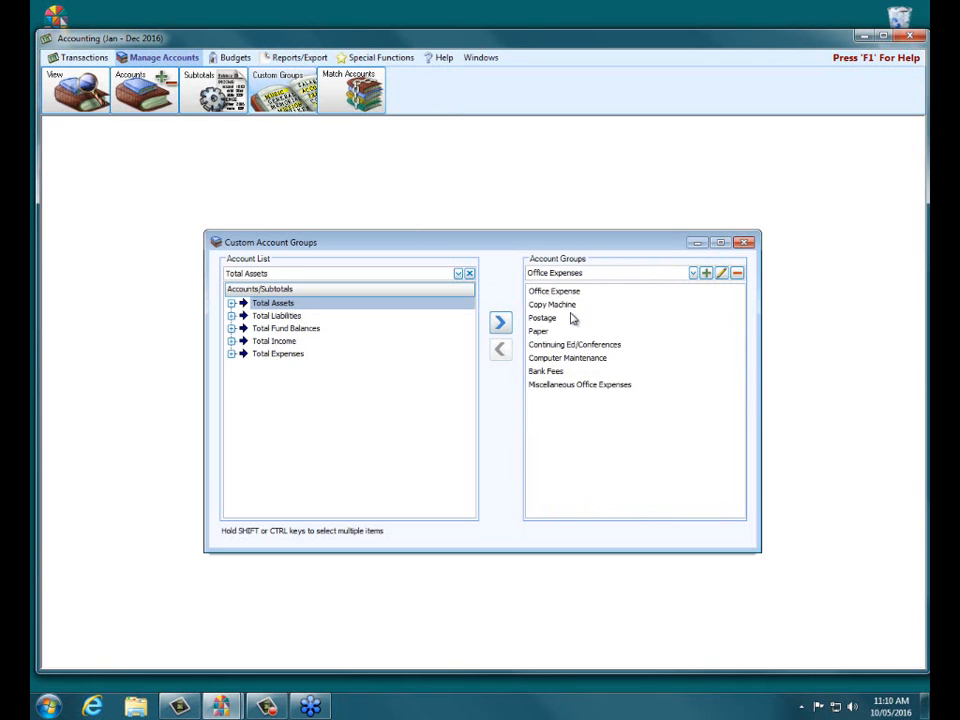
Try to add the Church Administrator Salary subledger (5.10.255) from Total Salaries & Benefits to Office Expenses, declining to add the entire ledger
left_click(231, 354)
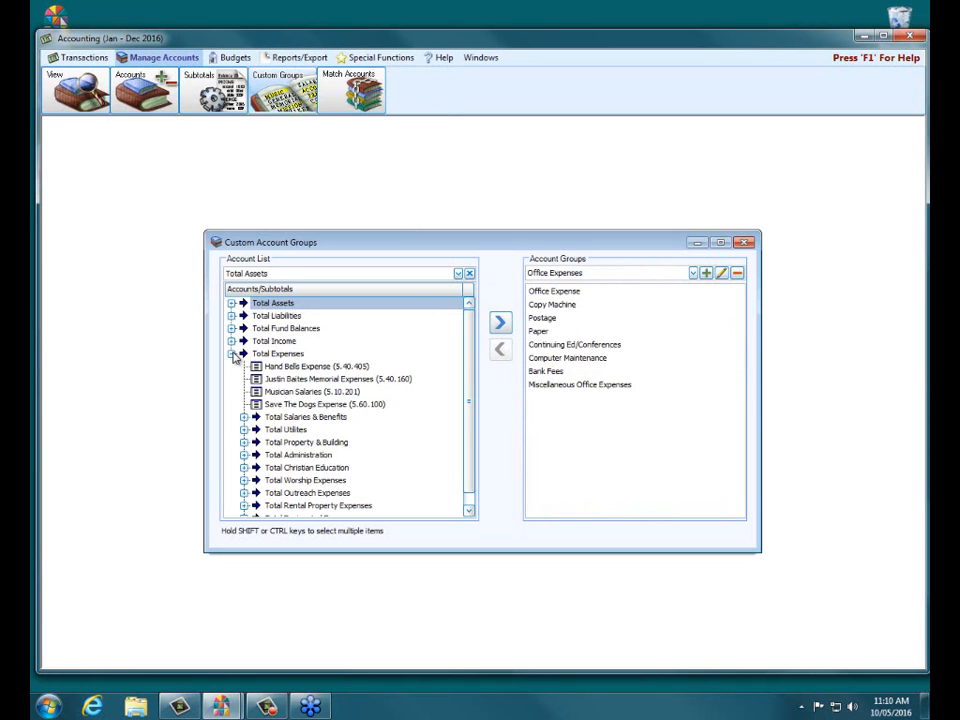
left_click(244, 417)
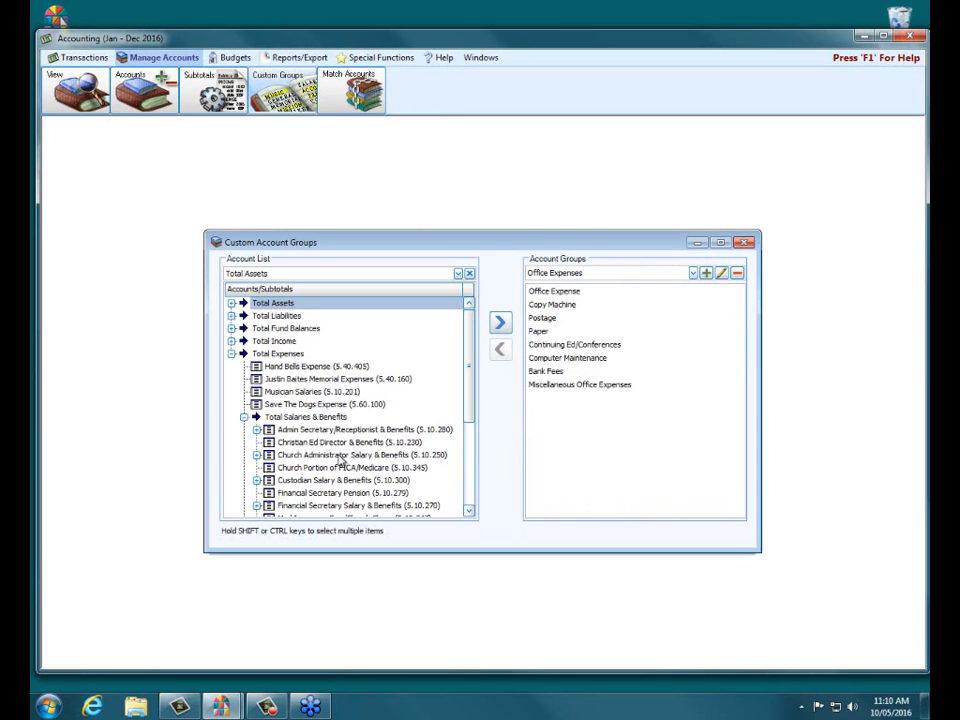
left_click(257, 455)
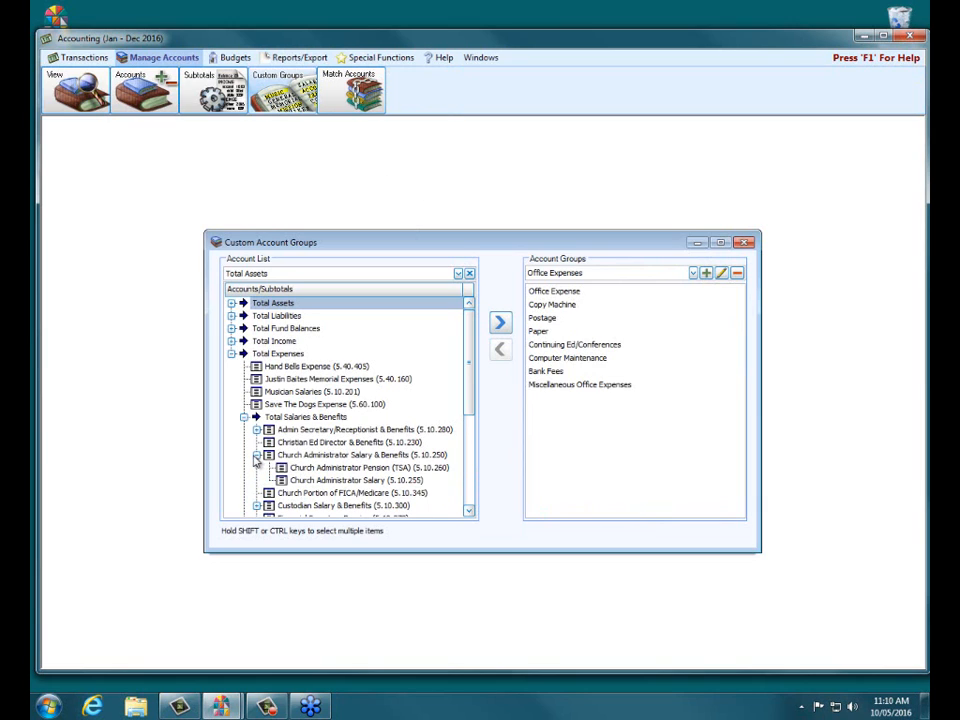
left_click(257, 431)
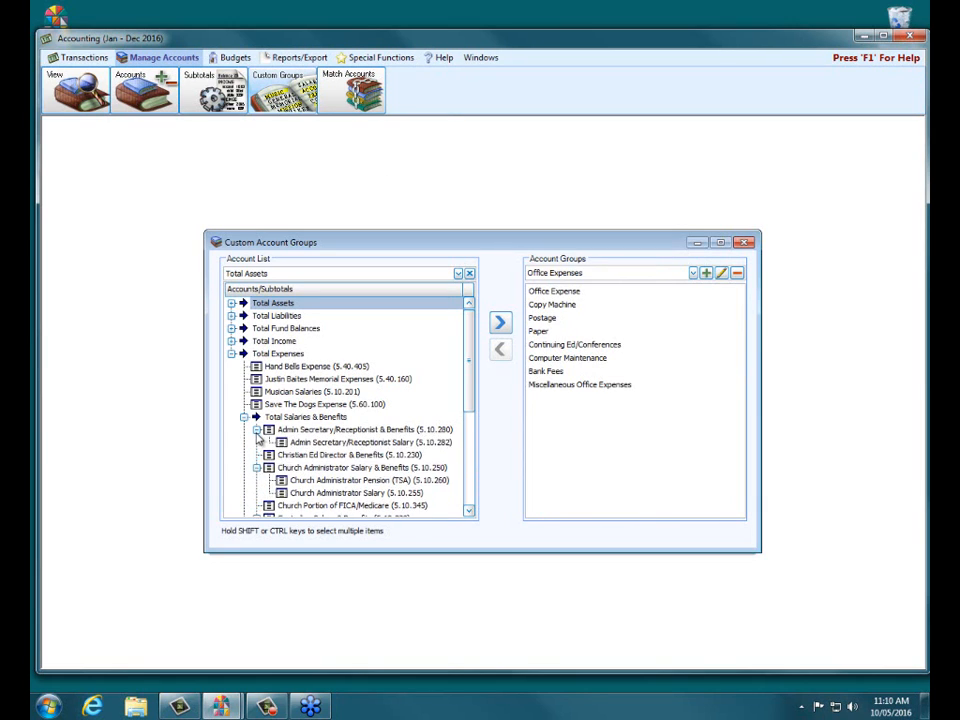
left_click(257, 430)
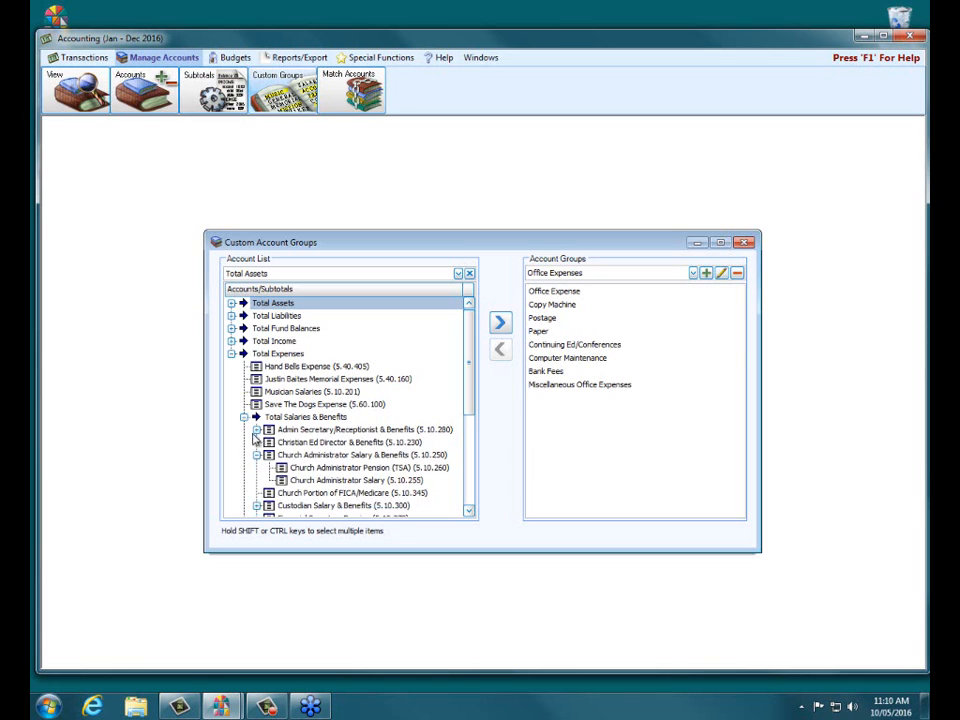
left_click(312, 484)
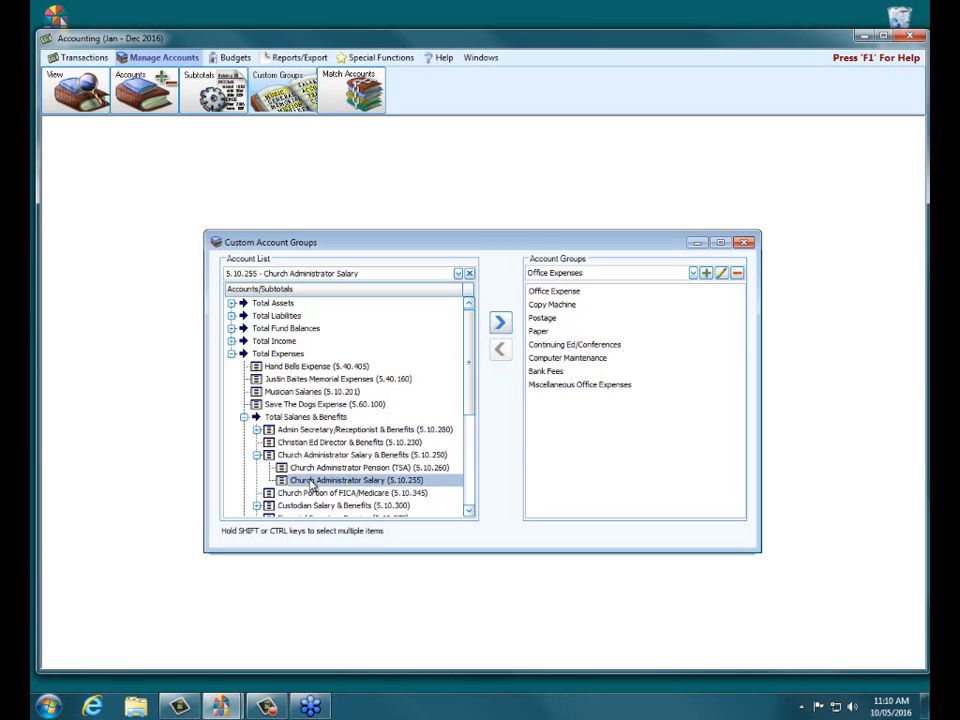
left_click(499, 325)
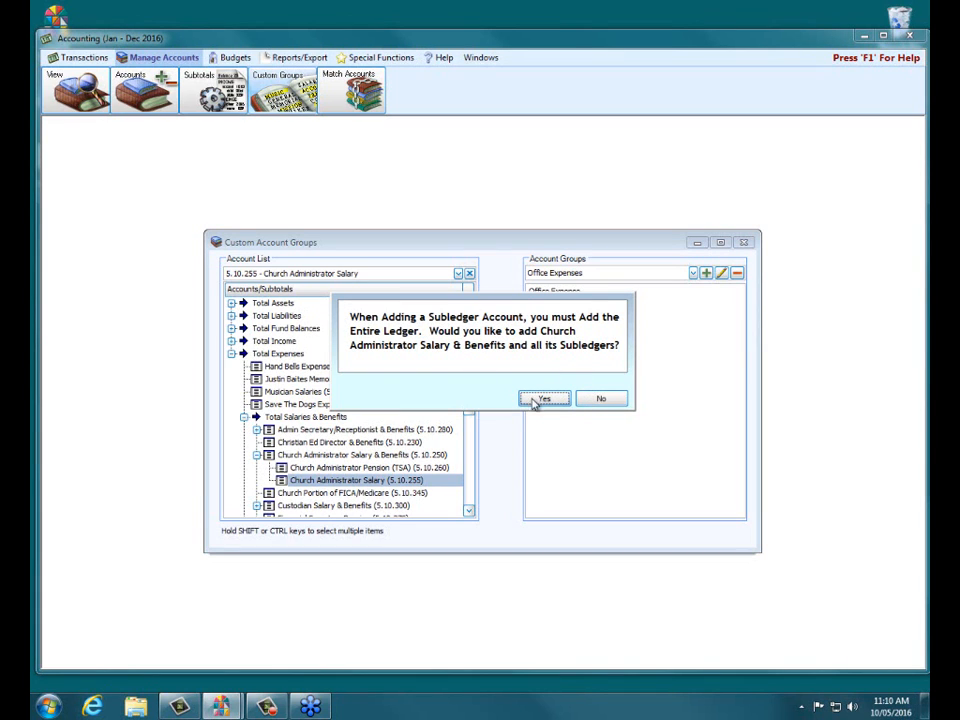
left_click(597, 399)
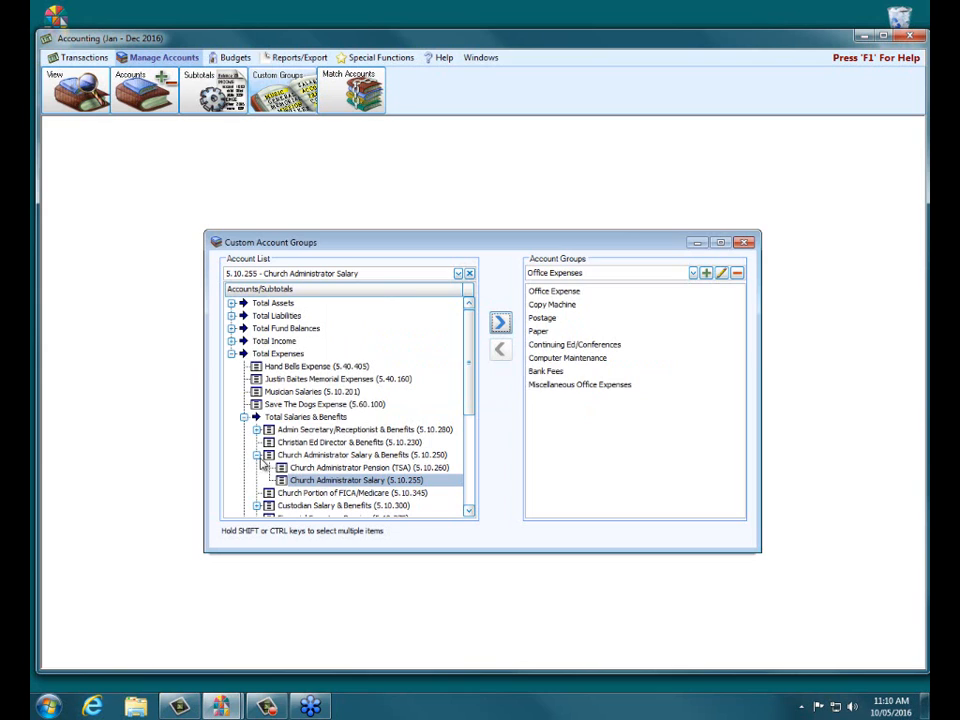
left_click(325, 468)
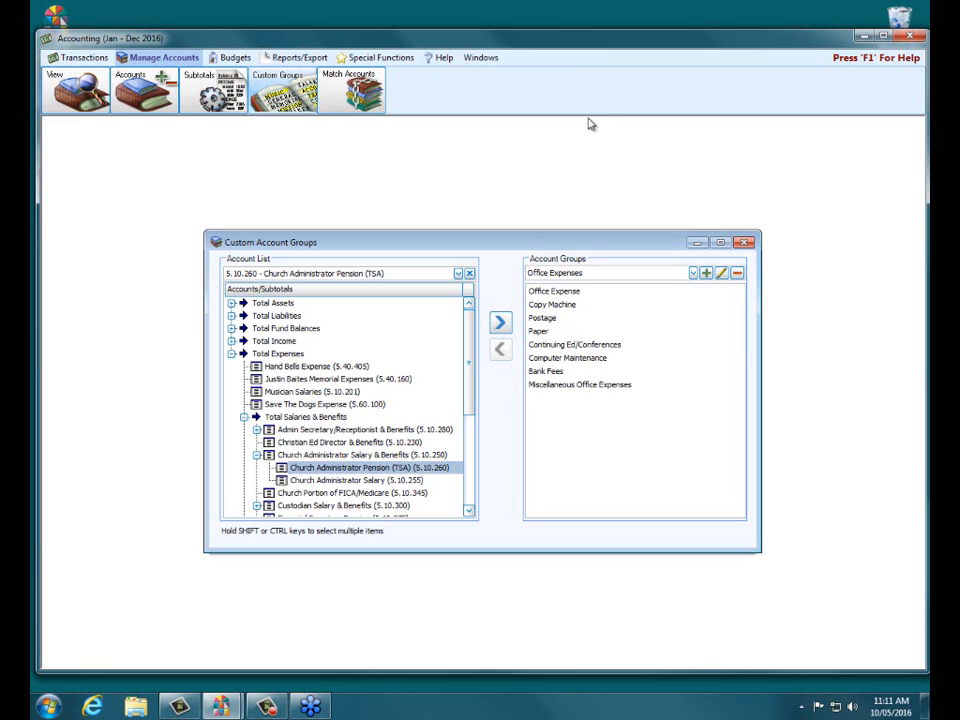
Load the Trustee Accounts group, search the account list for the Office Expense account (5.10.450), and add it to the group
left_click(692, 273)
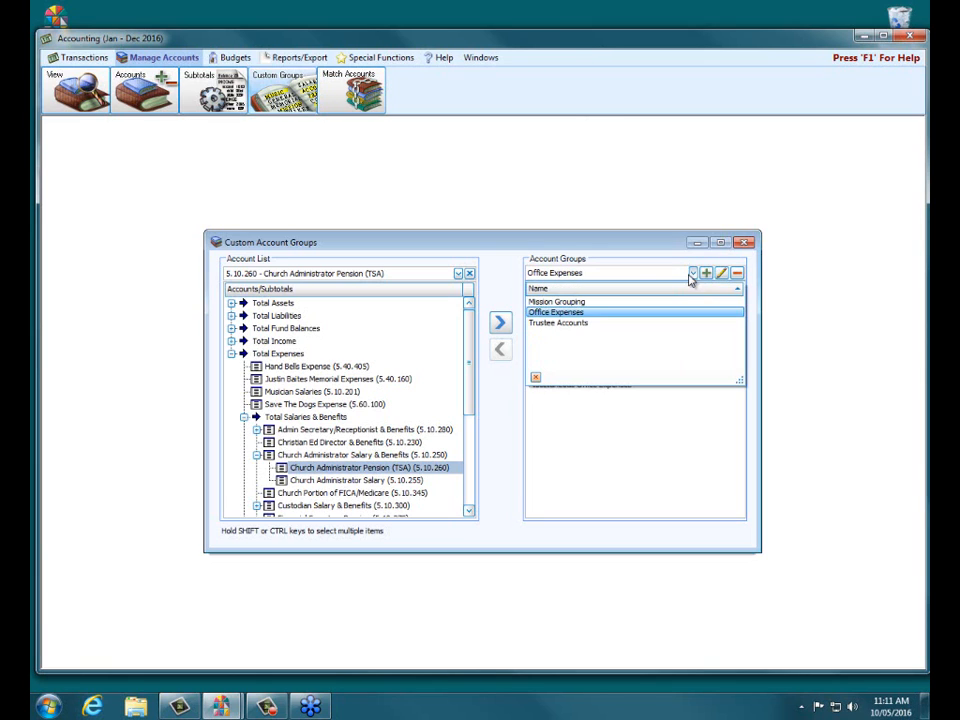
left_click(572, 324)
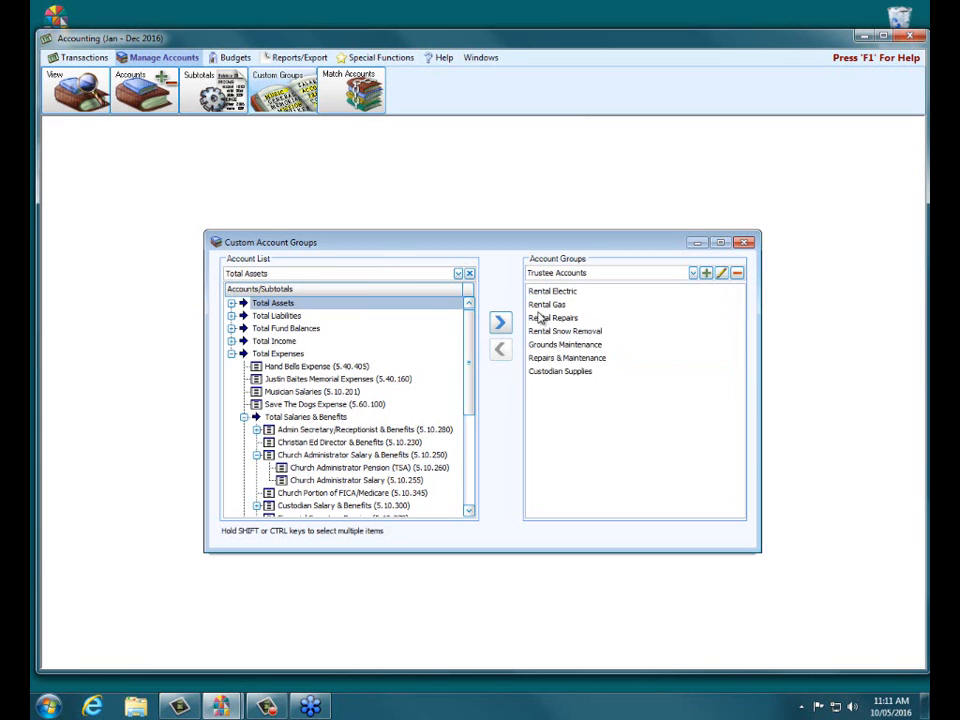
left_click_drag(407, 274, 200, 266)
type("office")
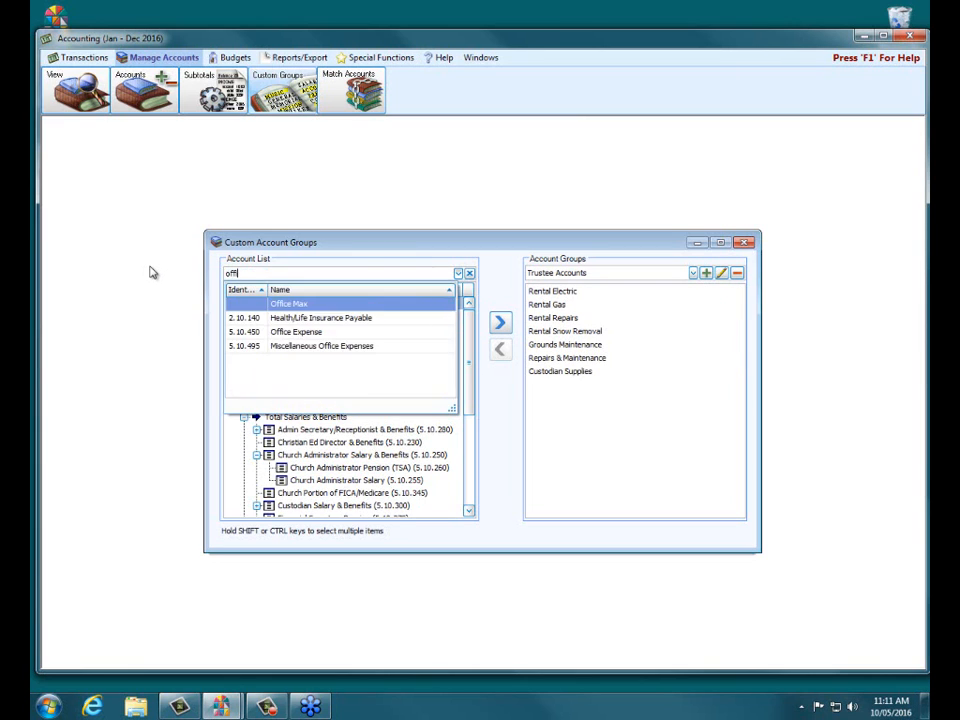
key("Down")
key("Down")
key("Return")
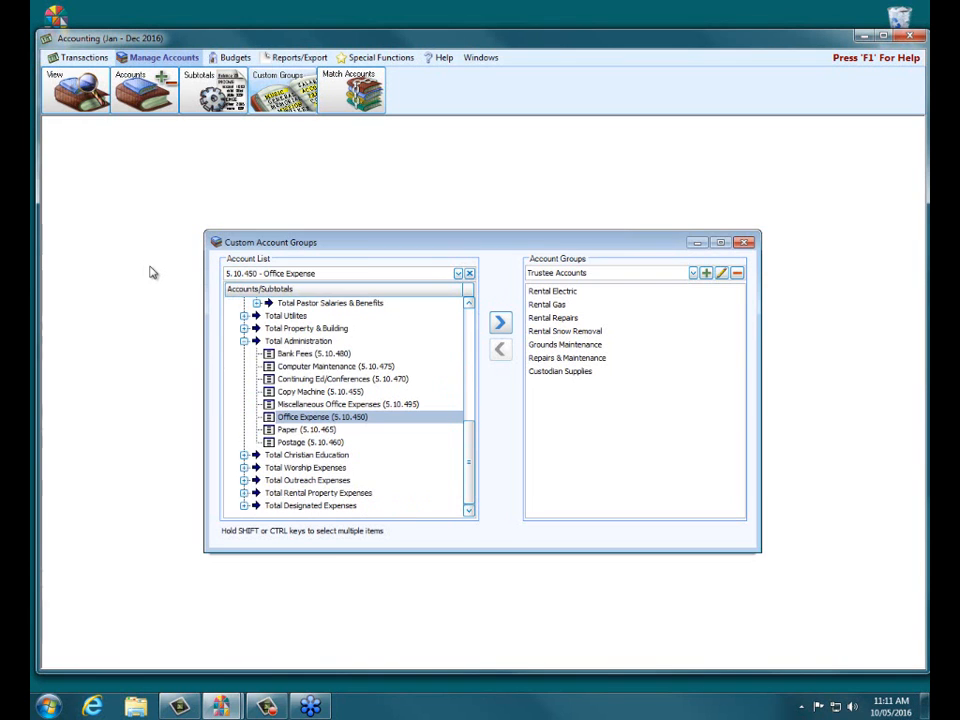
left_click(502, 321)
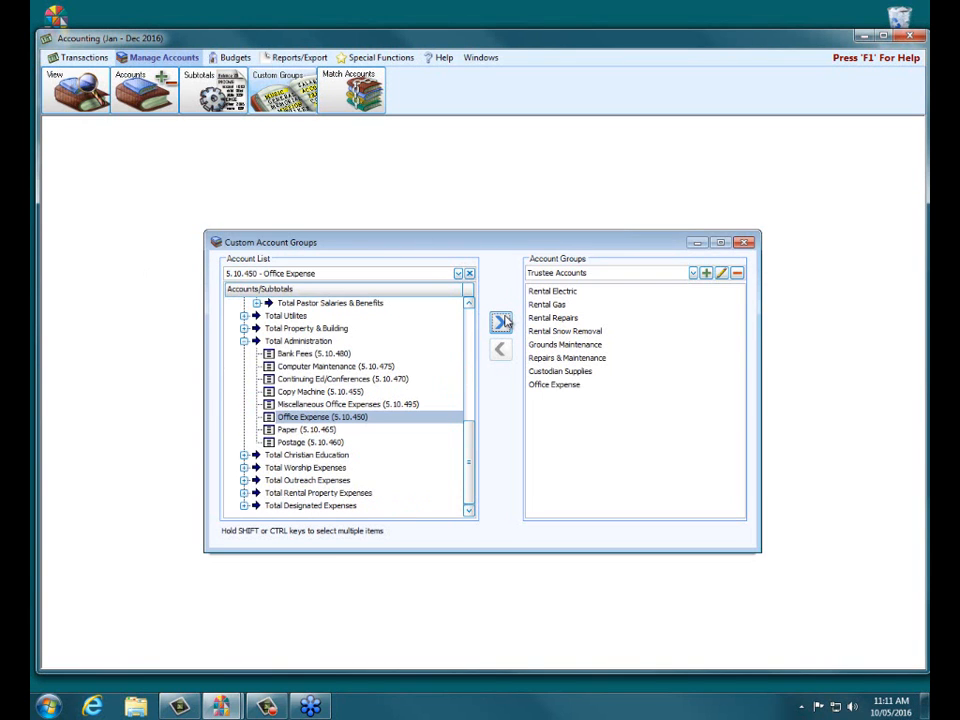